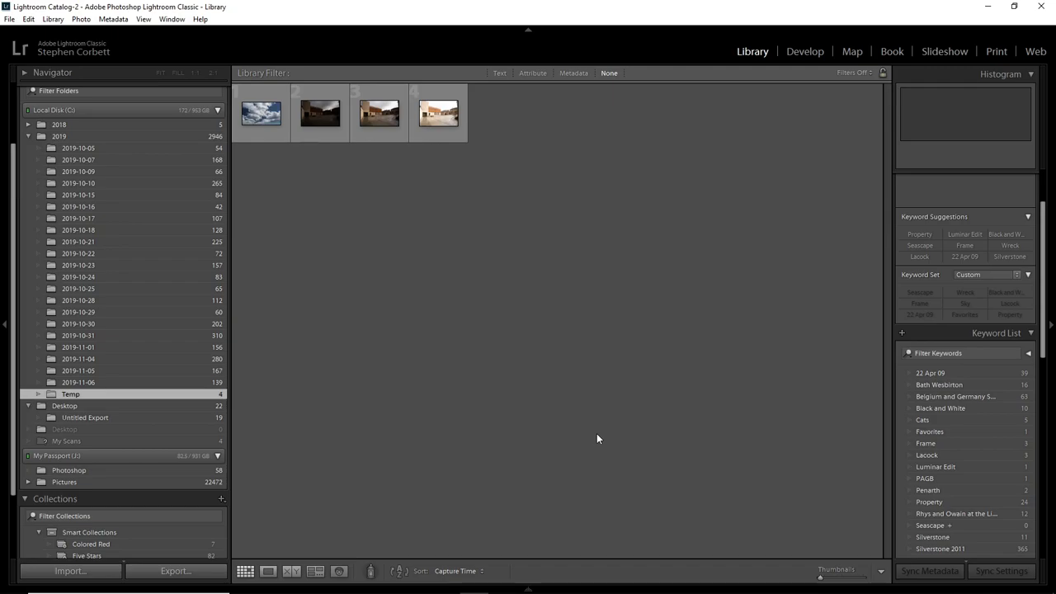
# Review the three bracketed courtyard exposures one by one at full view, and return to the thumbnail grid.
pyautogui.click(379, 118)
pyautogui.doubleClick(378, 118)
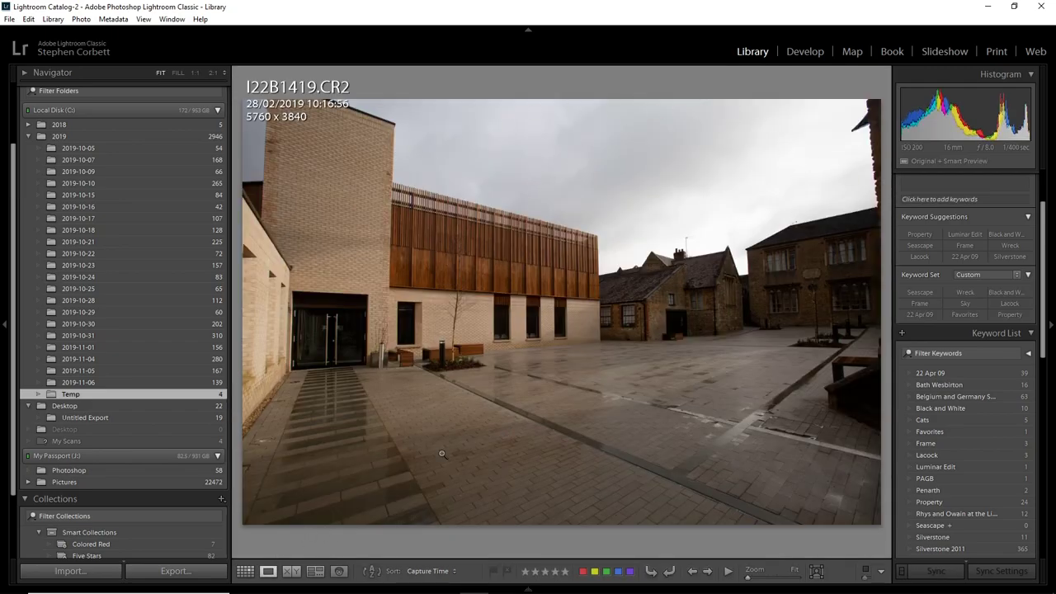
pyautogui.press('Left')
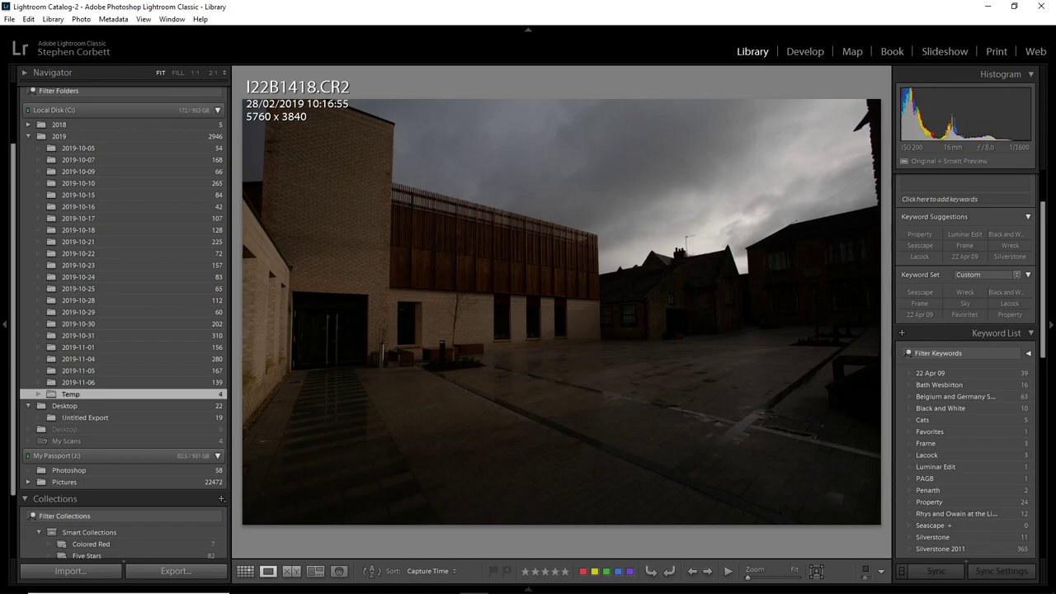
pyautogui.press('Right')
pyautogui.press('Right')
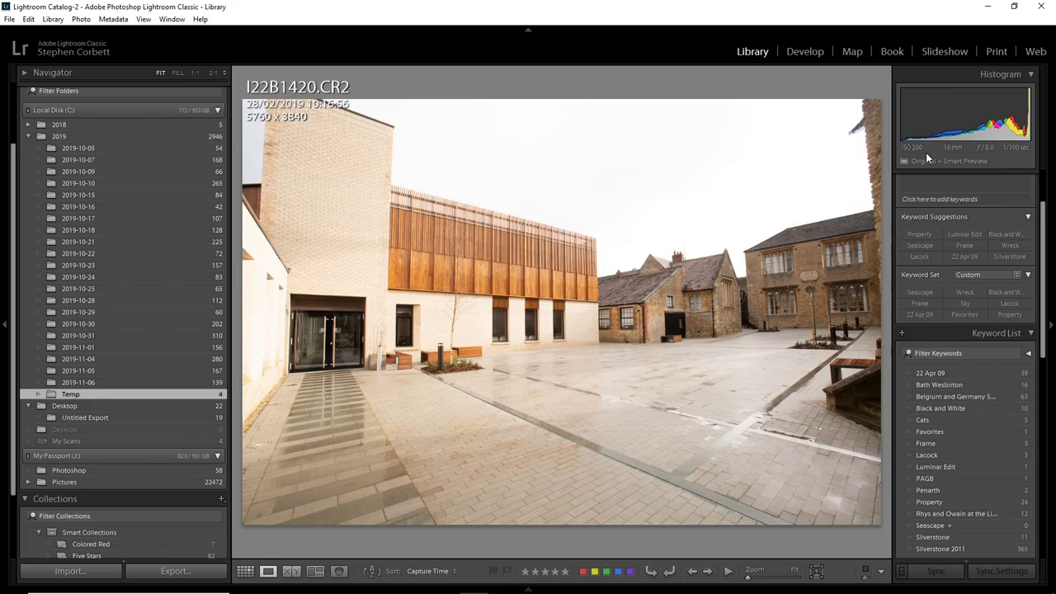
pyautogui.press('Left')
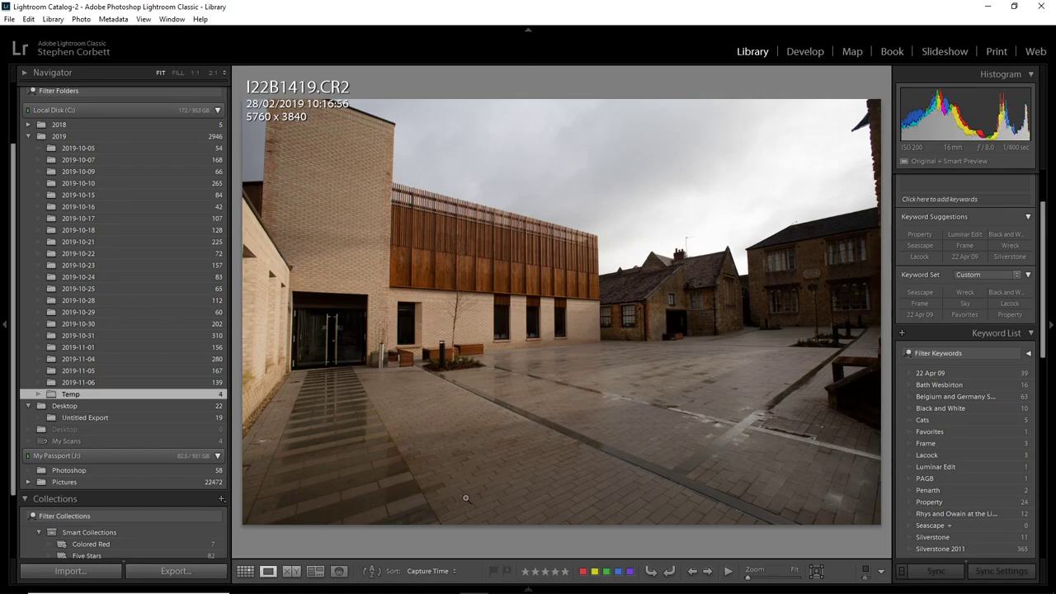
pyautogui.click(251, 574)
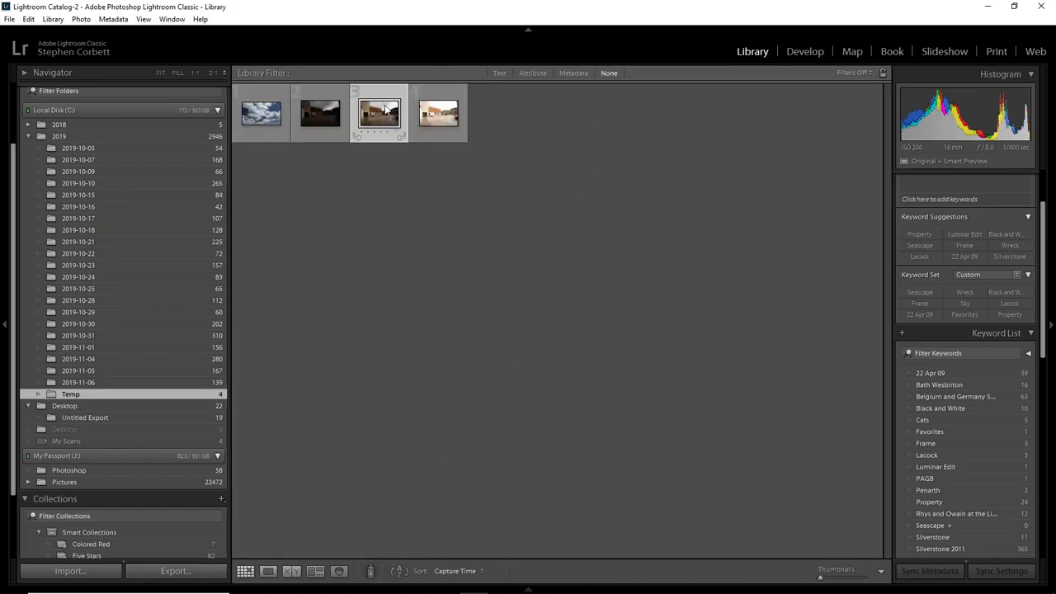
# Merge the dark, middle and bright courtyard exposures to HDR with Auto Align, Auto Settings and no deghosting.
pyautogui.press('Left')
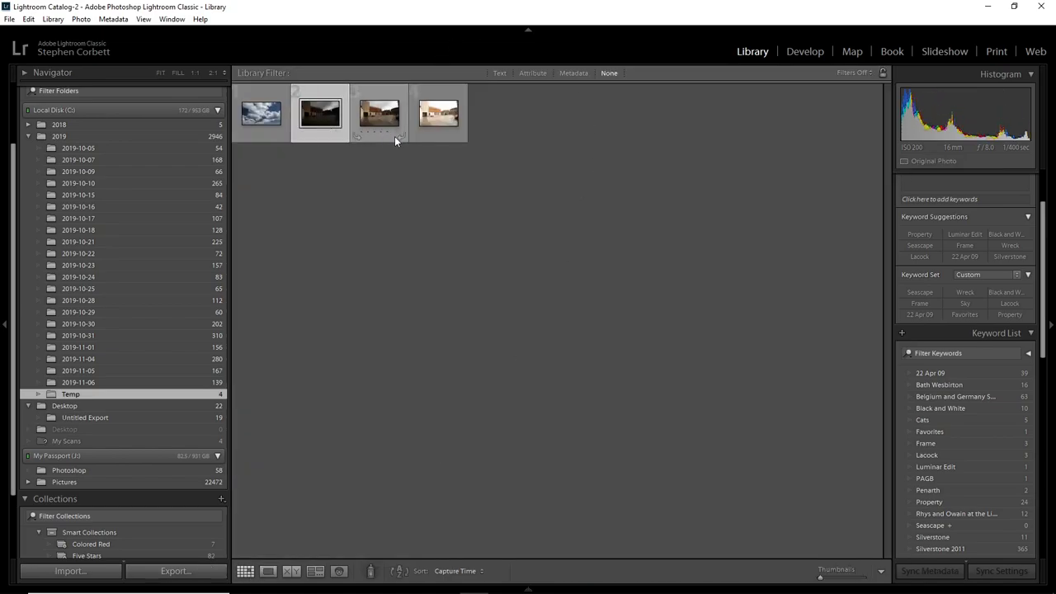
pyautogui.keyDown('shift'); pyautogui.click(444, 122); pyautogui.keyUp('shift')
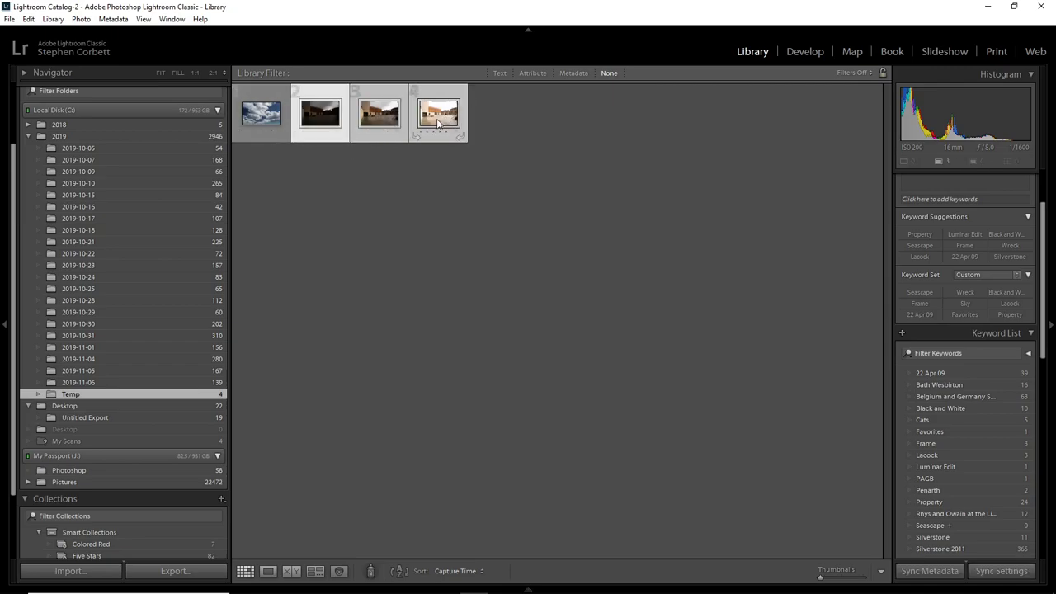
pyautogui.click(368, 214)
pyautogui.click(322, 124)
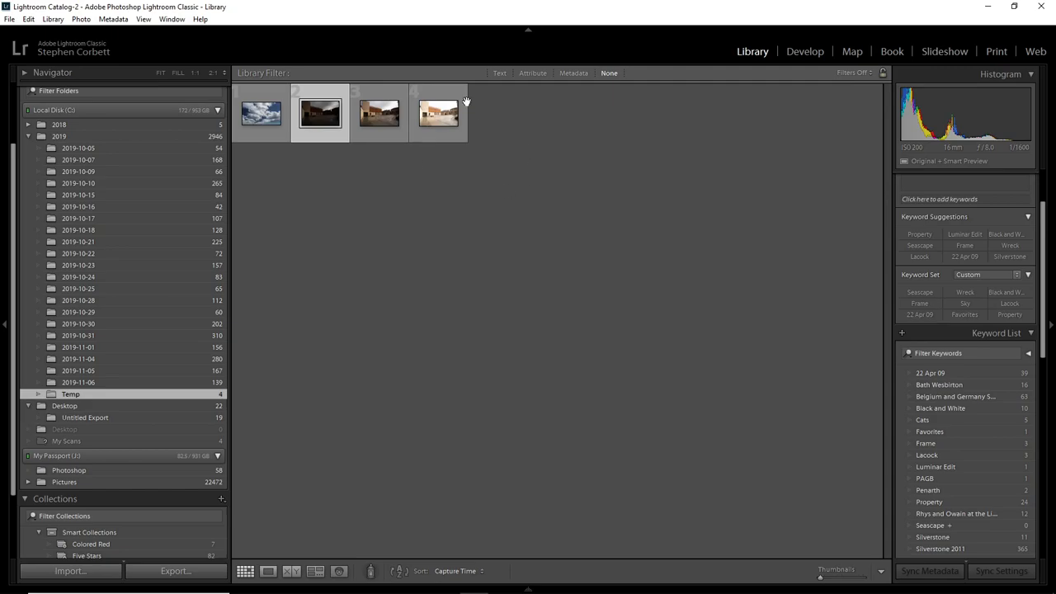
pyautogui.keyDown('shift'); pyautogui.click(446, 135); pyautogui.keyUp('shift')
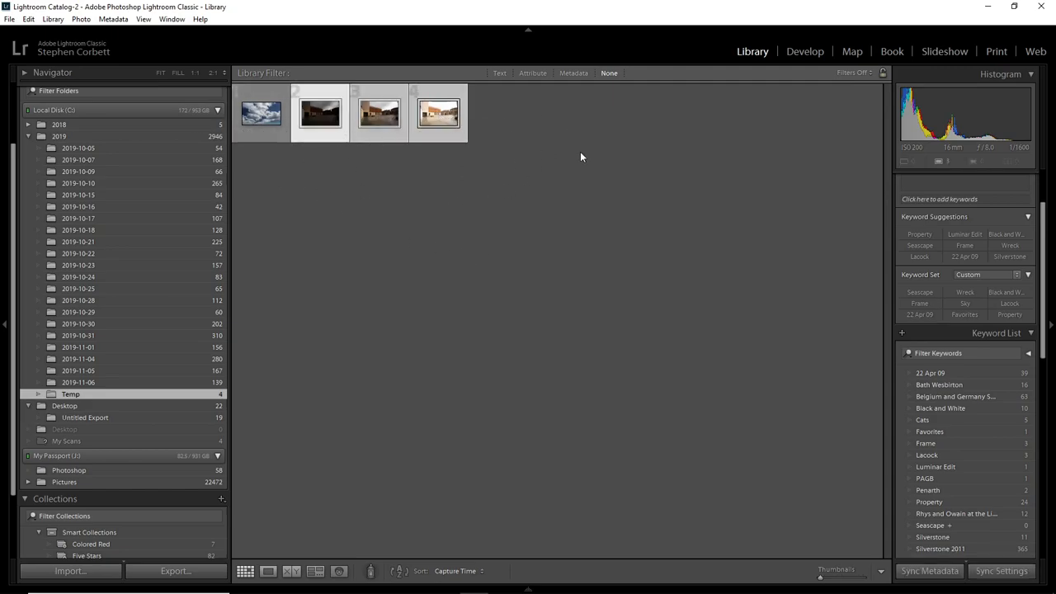
pyautogui.rightClick(366, 113)
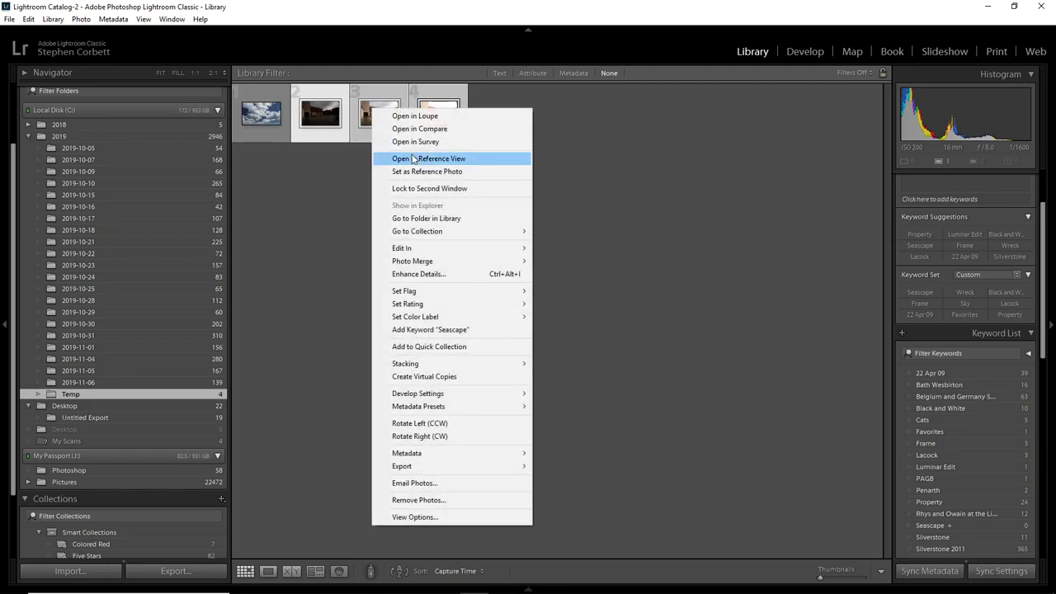
pyautogui.moveTo(452, 262)
pyautogui.click(583, 260)
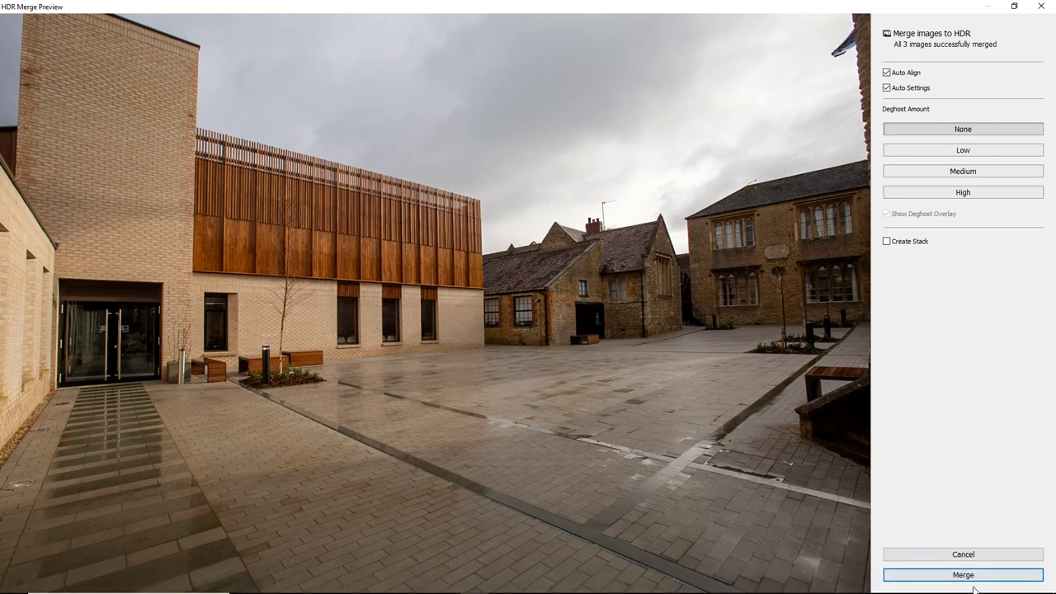
pyautogui.click(970, 575)
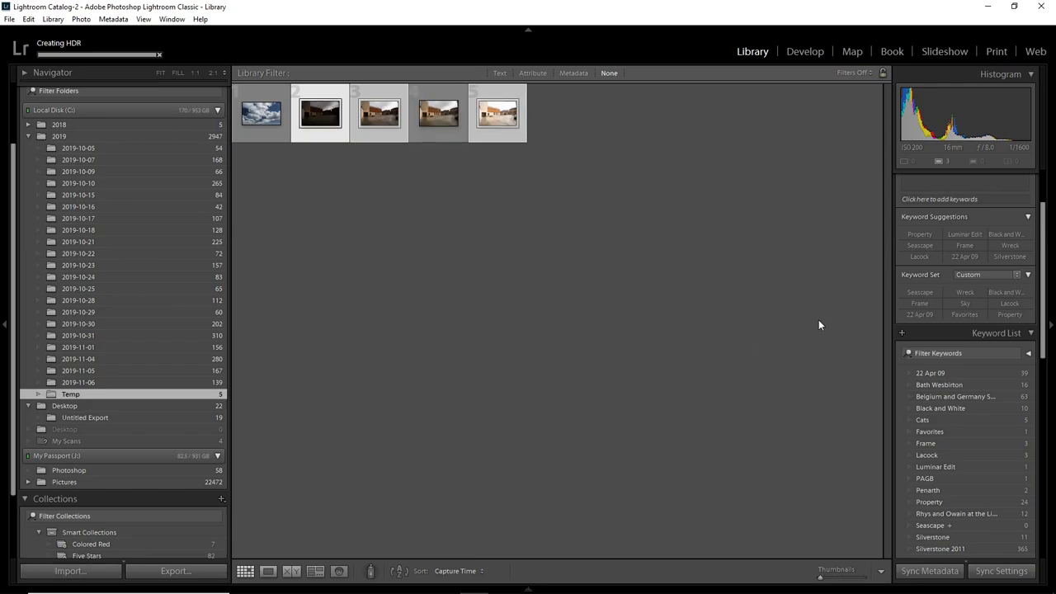
# Open the merged HDR photo for developing and apply the Bump - No Sharpen user preset.
pyautogui.doubleClick(442, 121)
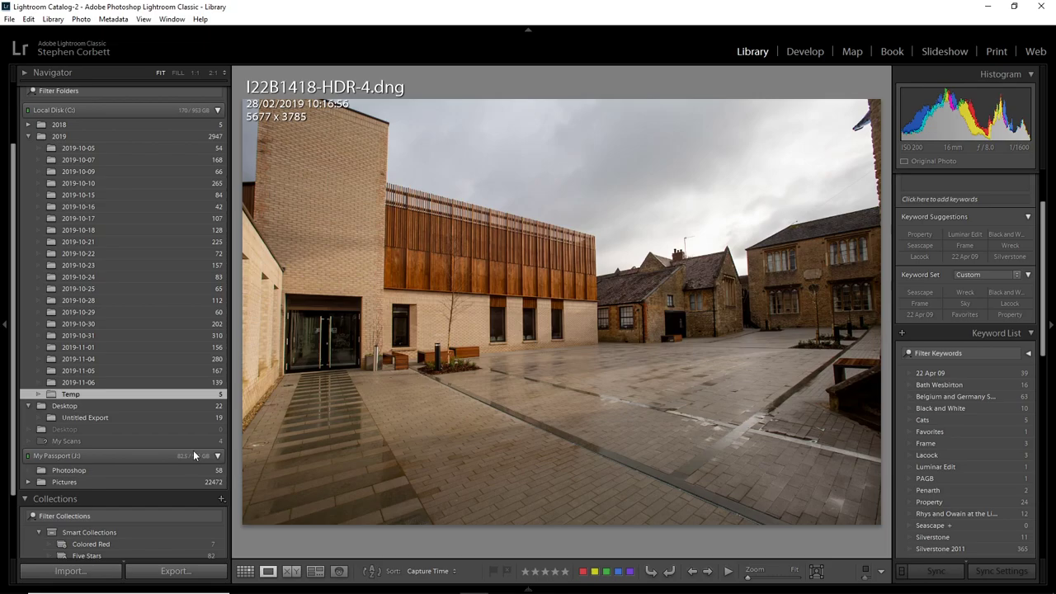
pyautogui.click(804, 51)
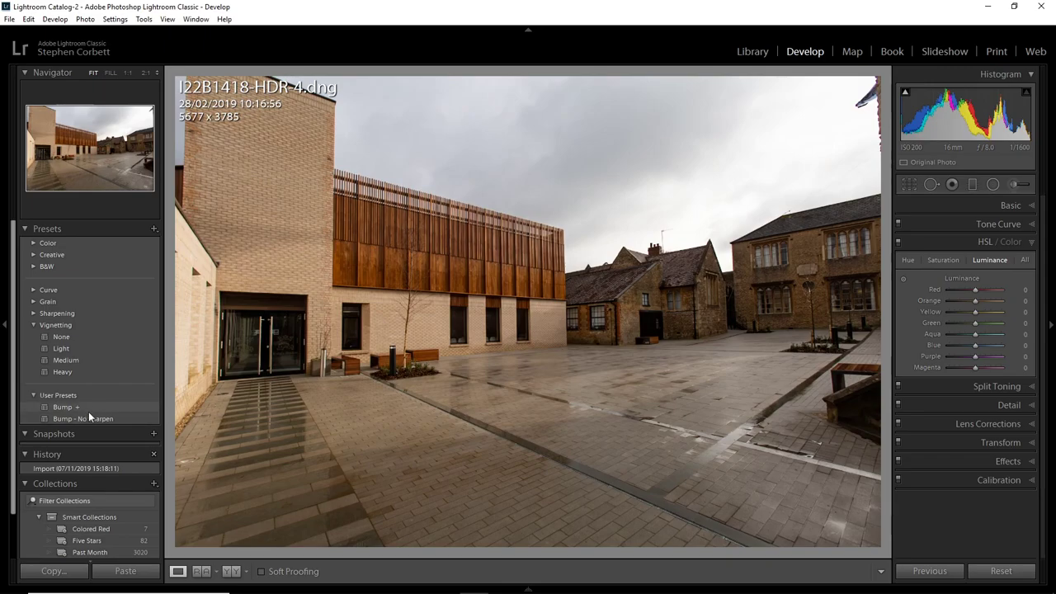
pyautogui.click(75, 418)
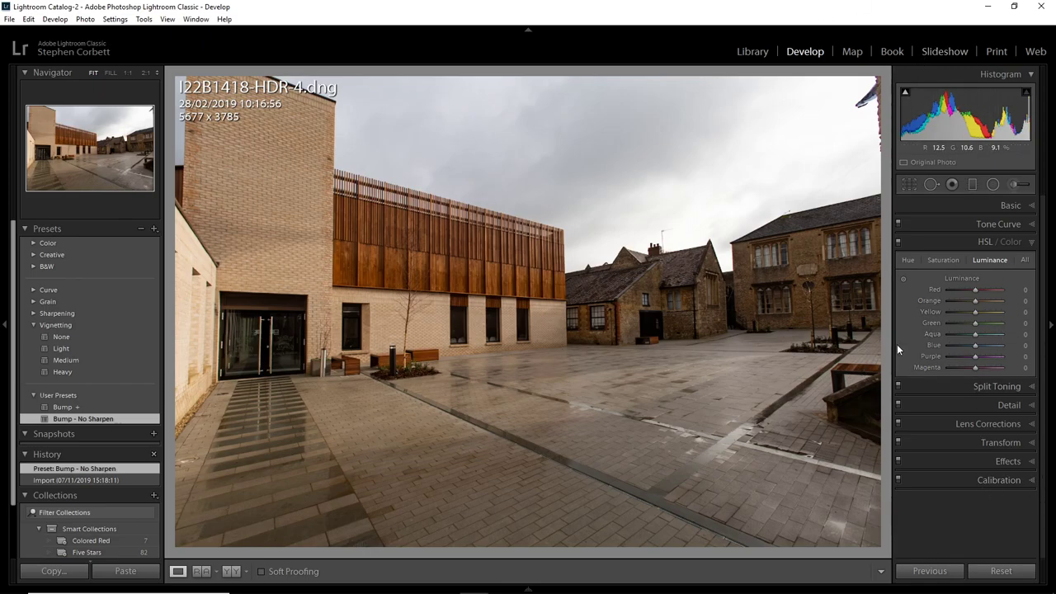
# Set the HDR photo's Shadows to +90, Texture to +36, Dehaze to +7 and Contrast to +7.
pyautogui.click(1032, 206)
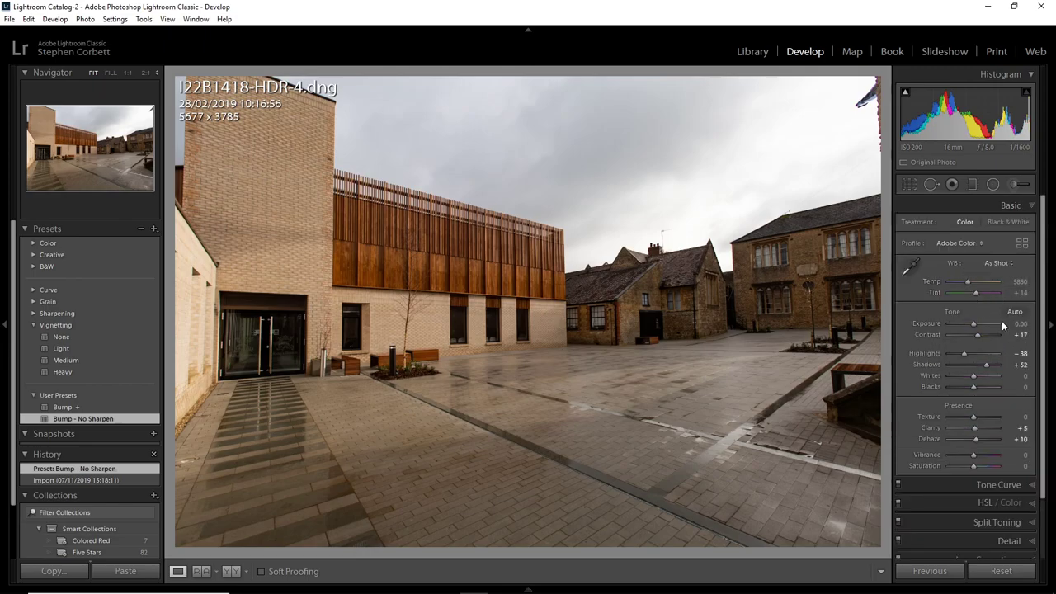
pyautogui.moveTo(973, 362); pyautogui.dragTo(1000, 364)
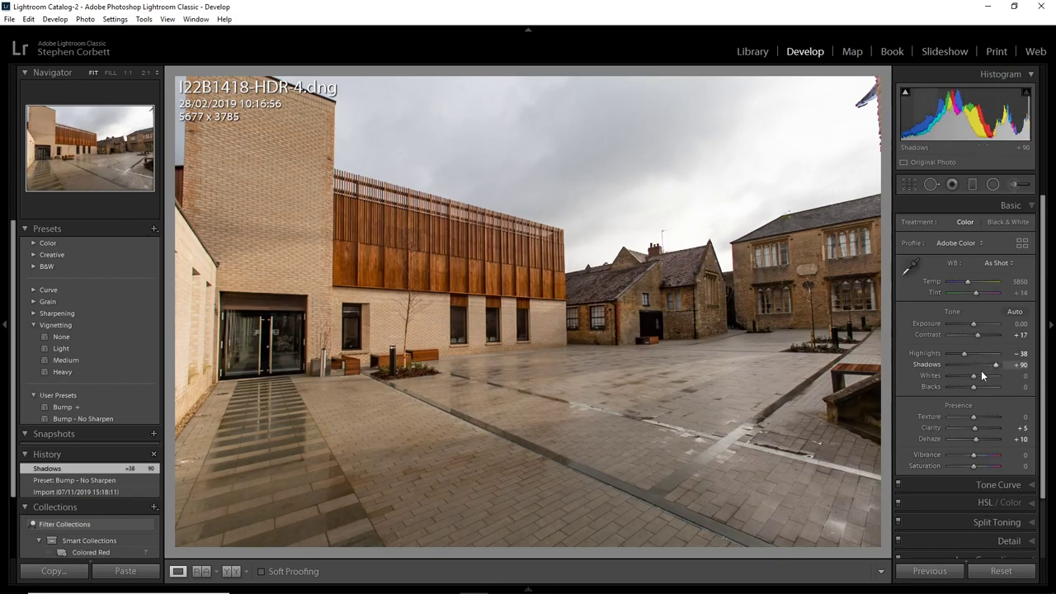
pyautogui.moveTo(980, 418); pyautogui.dragTo(984, 416)
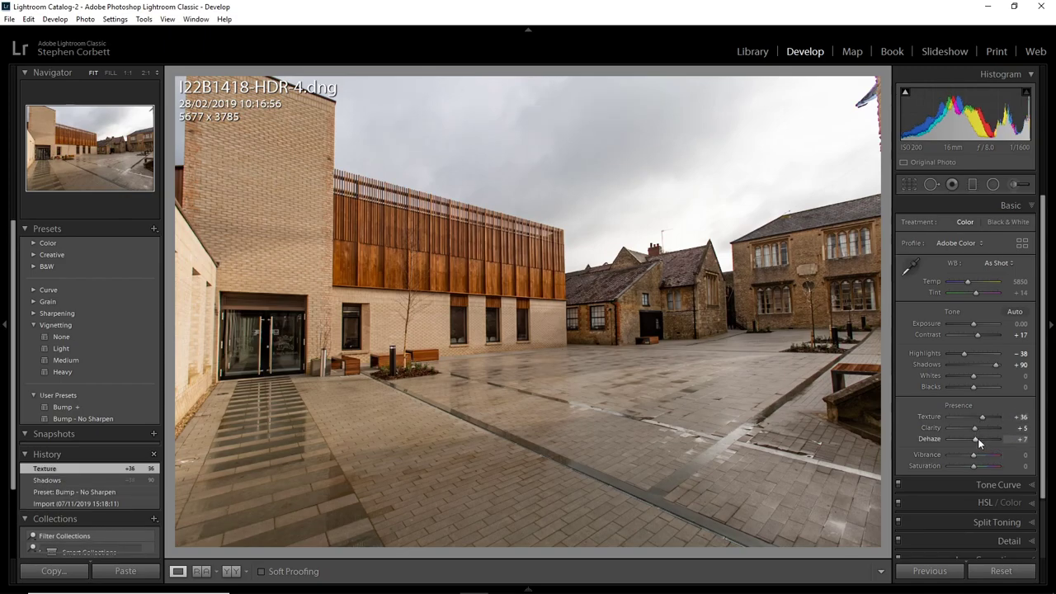
pyautogui.moveTo(977, 337); pyautogui.dragTo(974, 334)
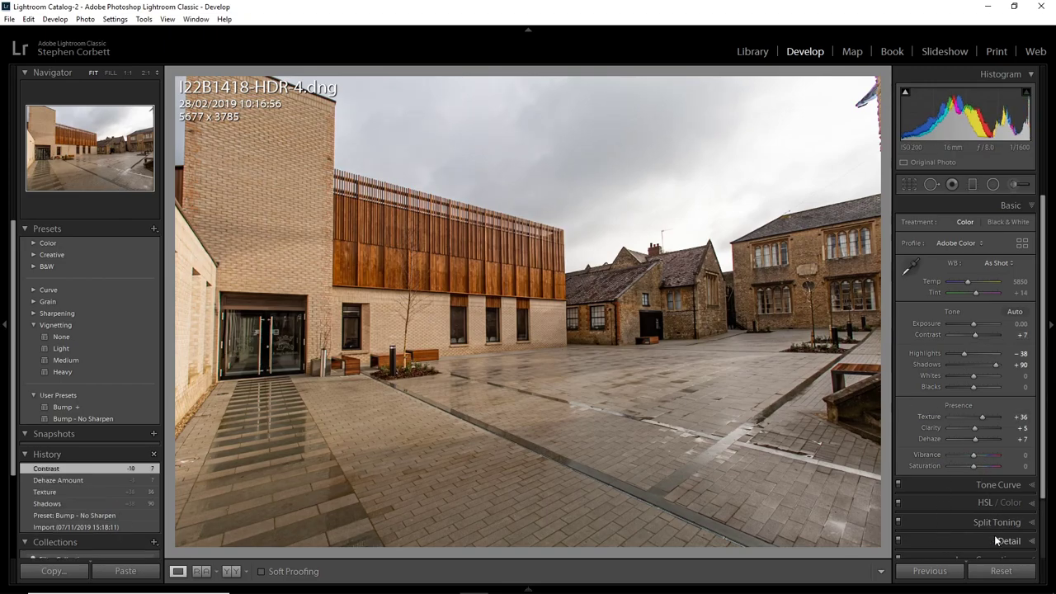
# Check the HDR photo's lens corrections and straighten its perspective with Auto Upright.
pyautogui.scroll(-1, 996, 534)
pyautogui.scroll(-1, 1001, 535)
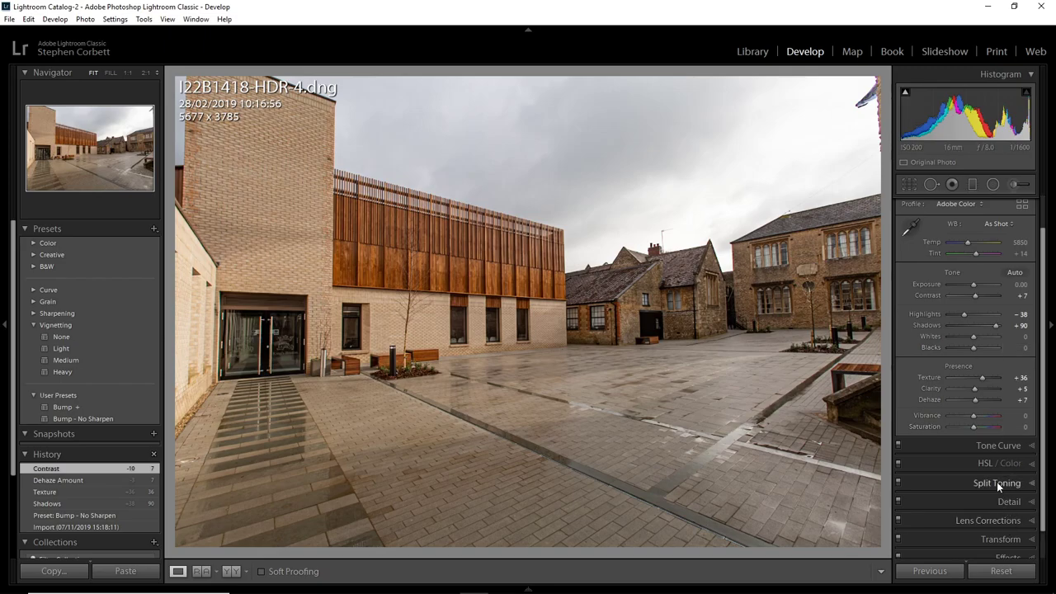
pyautogui.scroll(-1, 1002, 519)
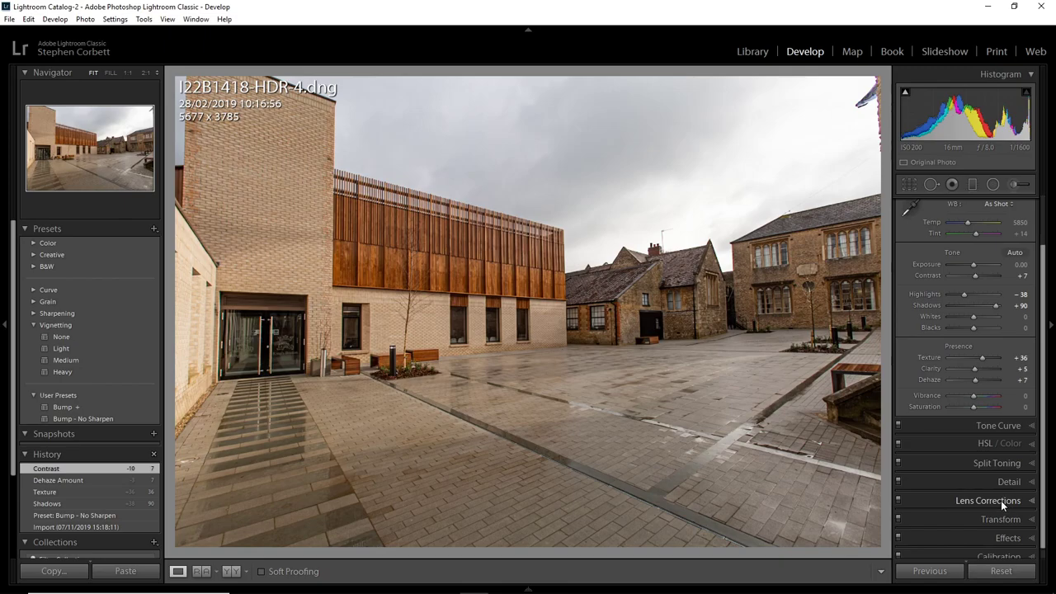
pyautogui.click(1001, 500)
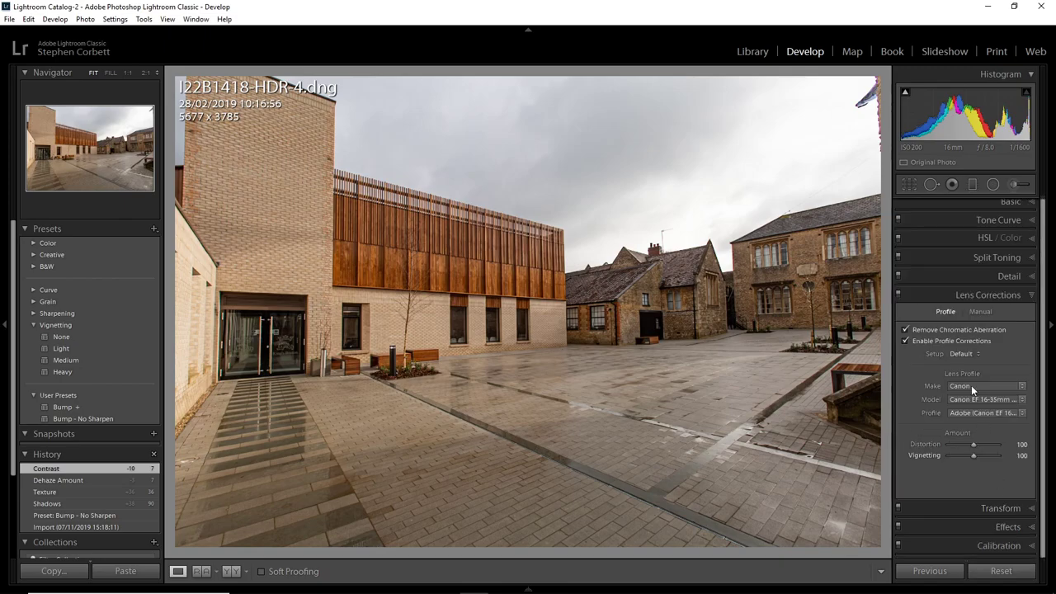
pyautogui.click(1010, 507)
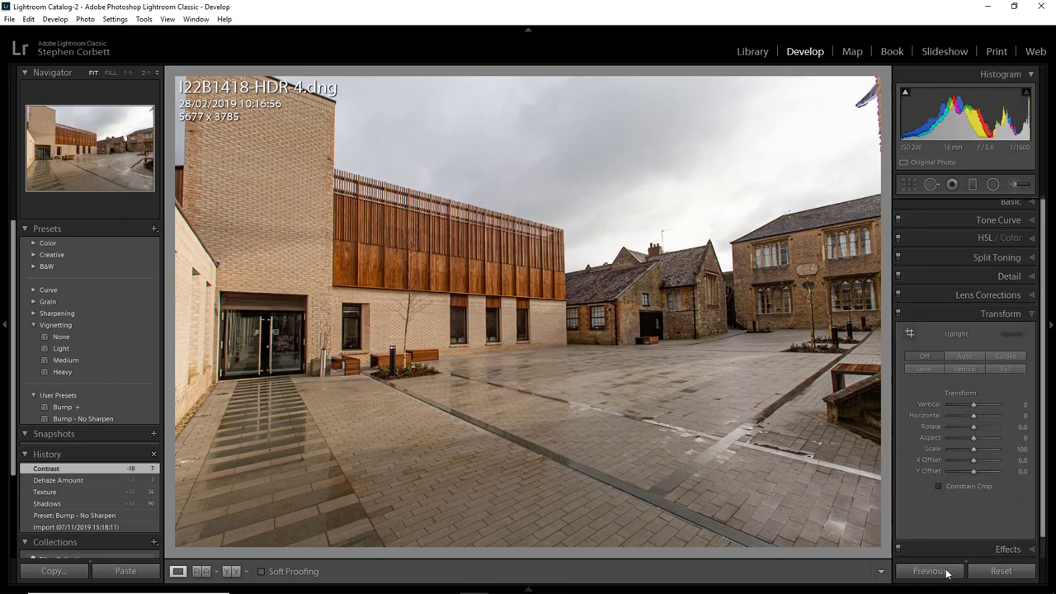
pyautogui.click(965, 356)
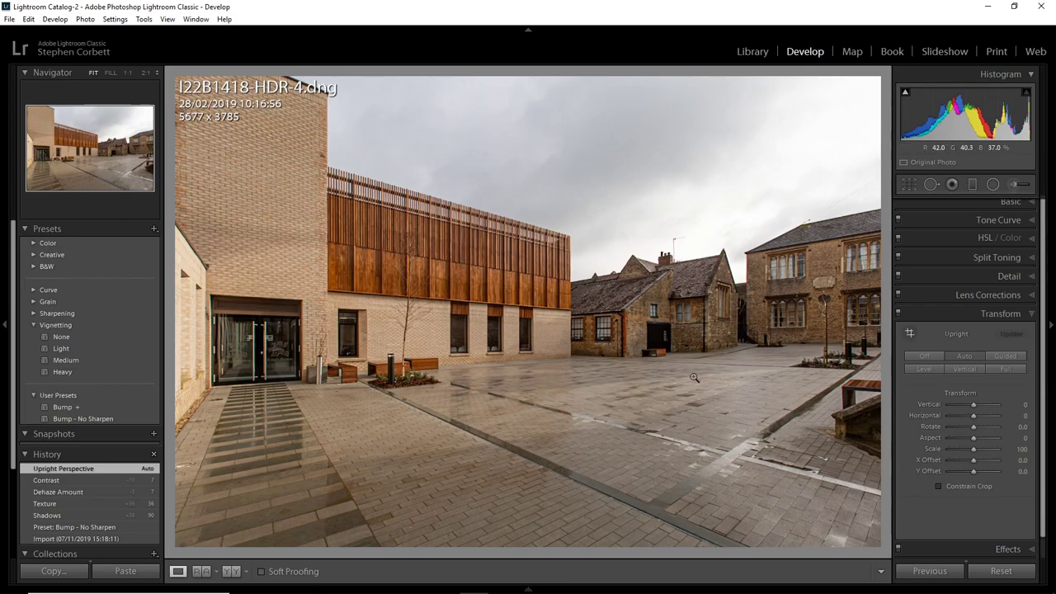
# Create a virtual copy of the HDR photo with Highlights and Whites at +100, Shadows and Blacks at -100, and Contrast at +97.
pyautogui.rightClick(505, 341)
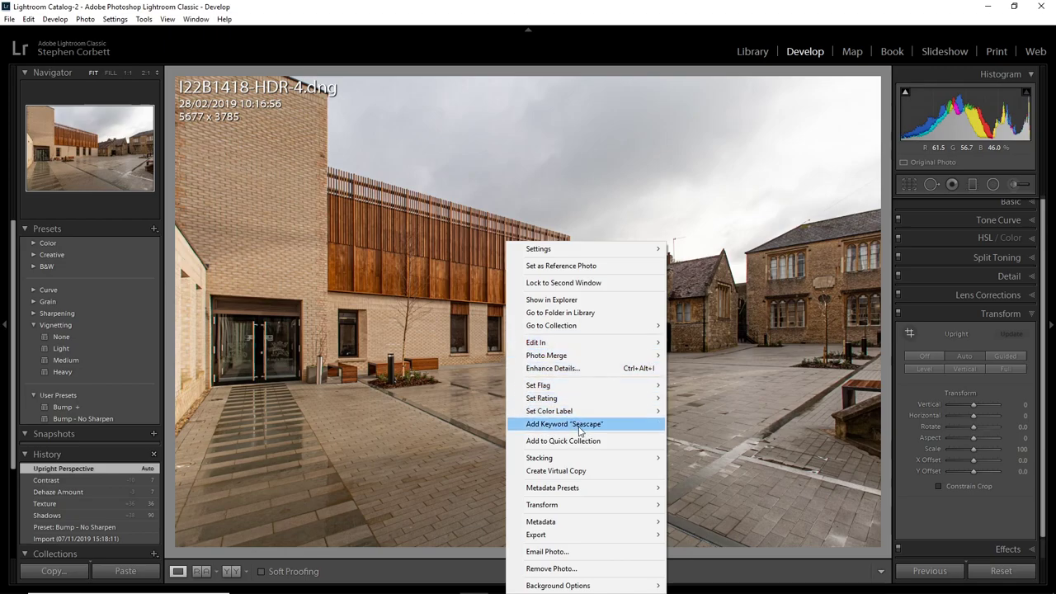
pyautogui.click(592, 471)
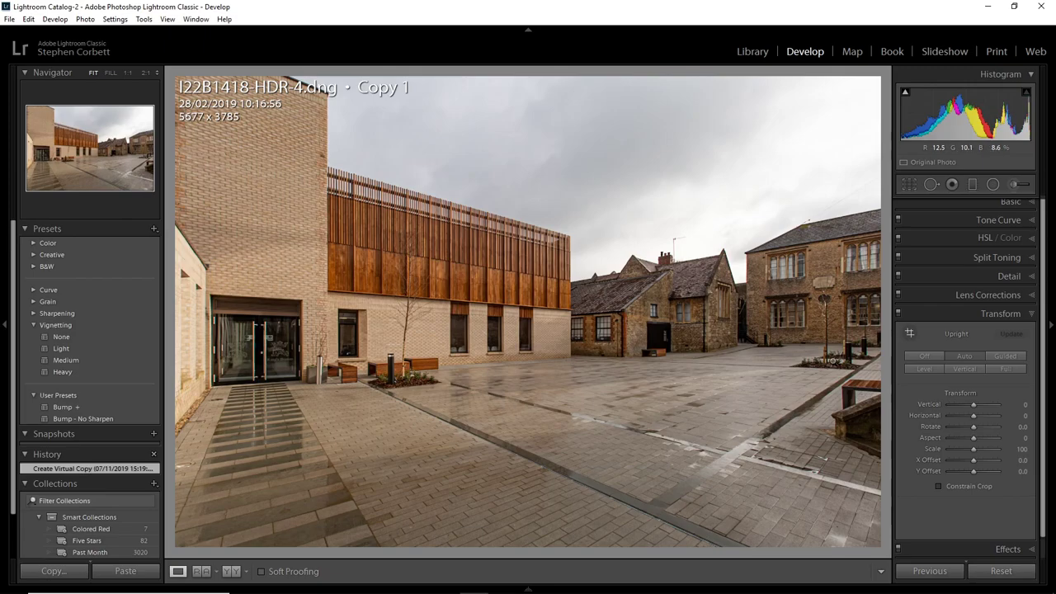
pyautogui.click(1024, 203)
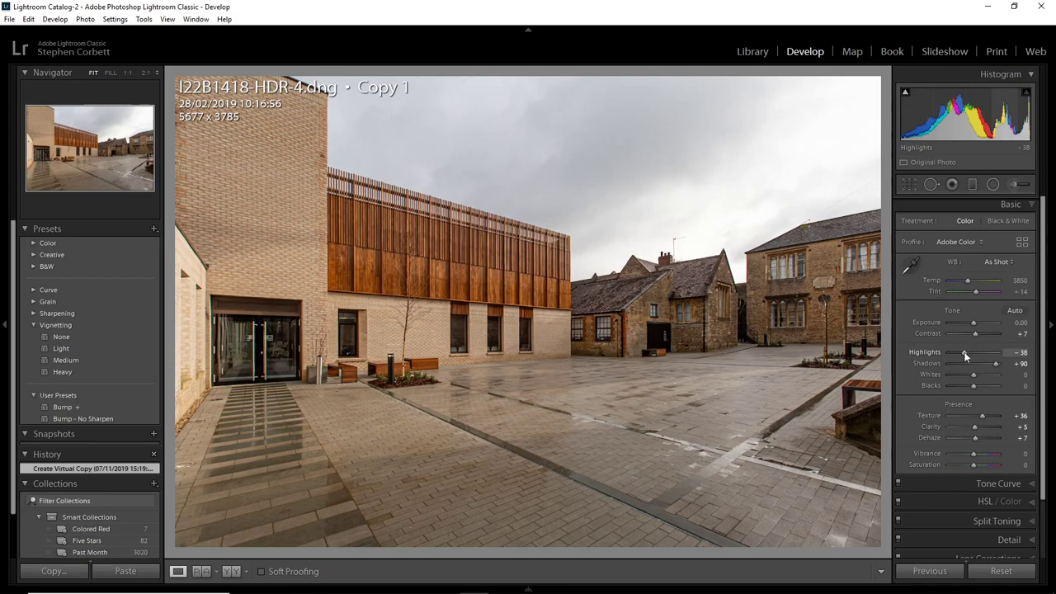
pyautogui.moveTo(964, 352); pyautogui.dragTo(1019, 355)
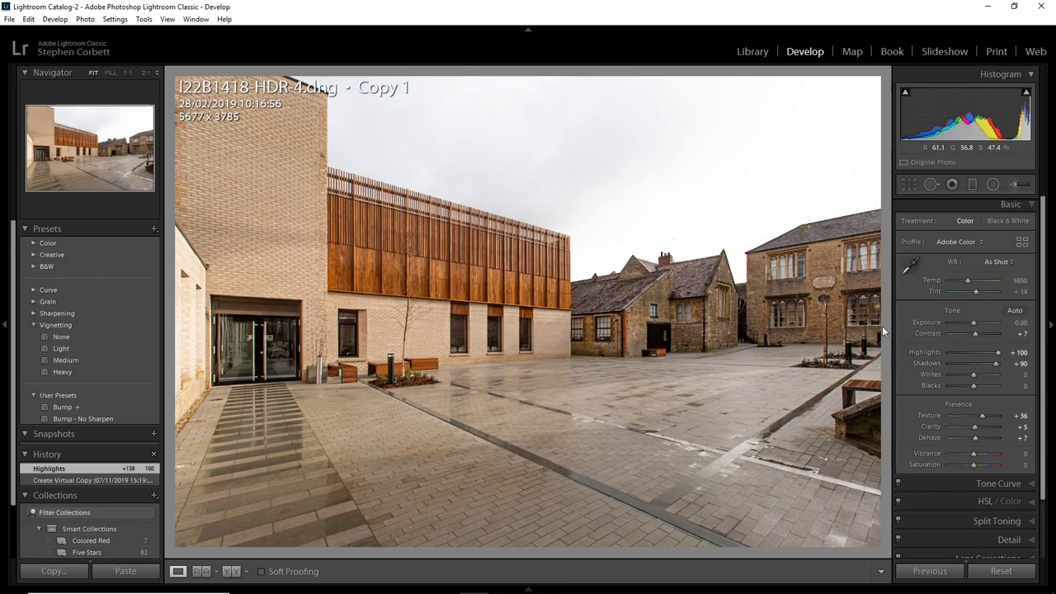
pyautogui.moveTo(981, 365); pyautogui.dragTo(947, 366)
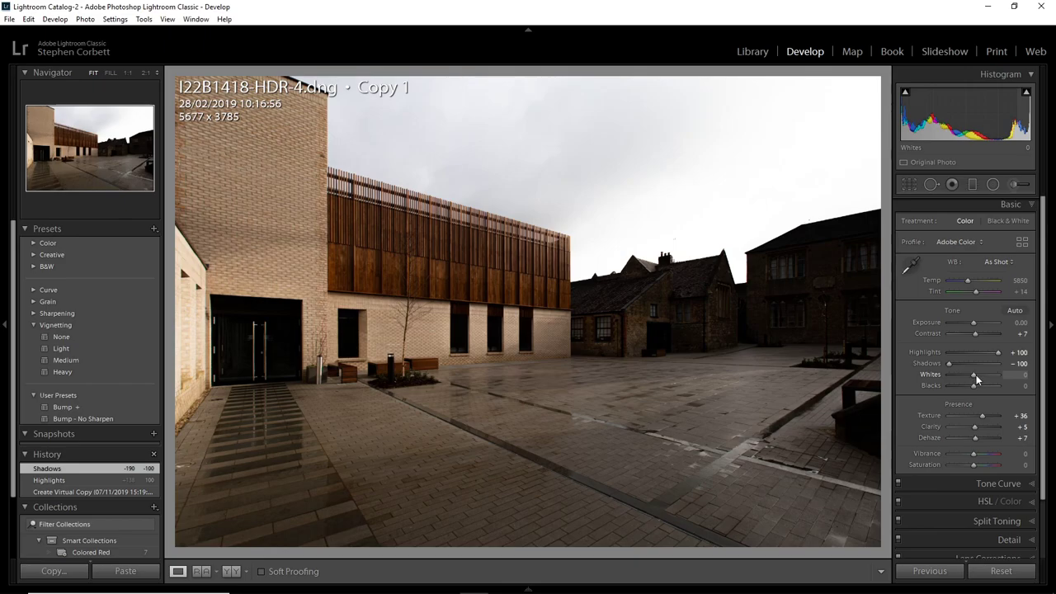
pyautogui.moveTo(976, 375); pyautogui.dragTo(931, 388)
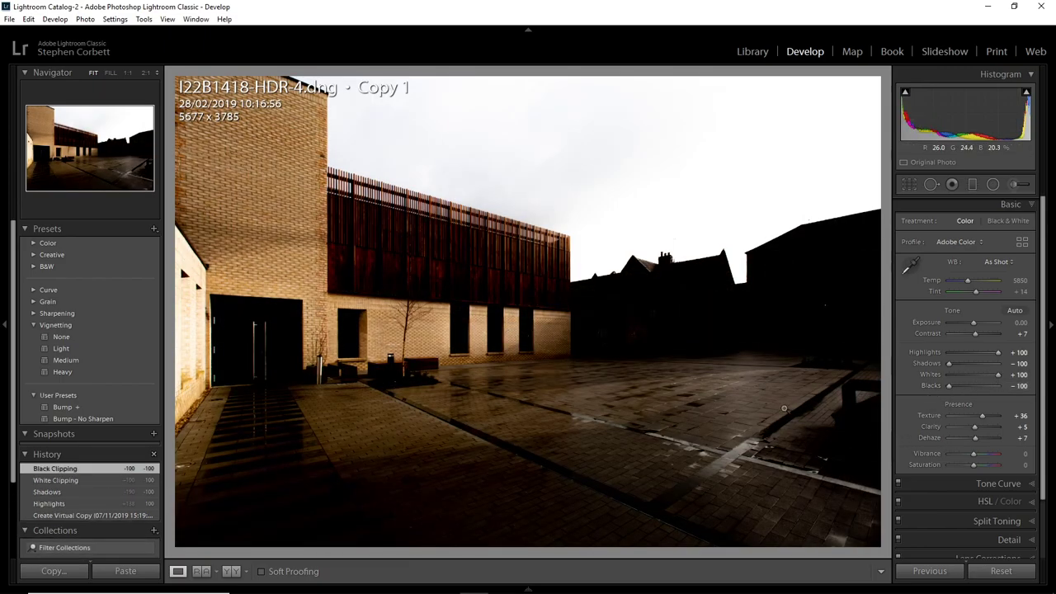
pyautogui.moveTo(980, 335); pyautogui.dragTo(997, 335)
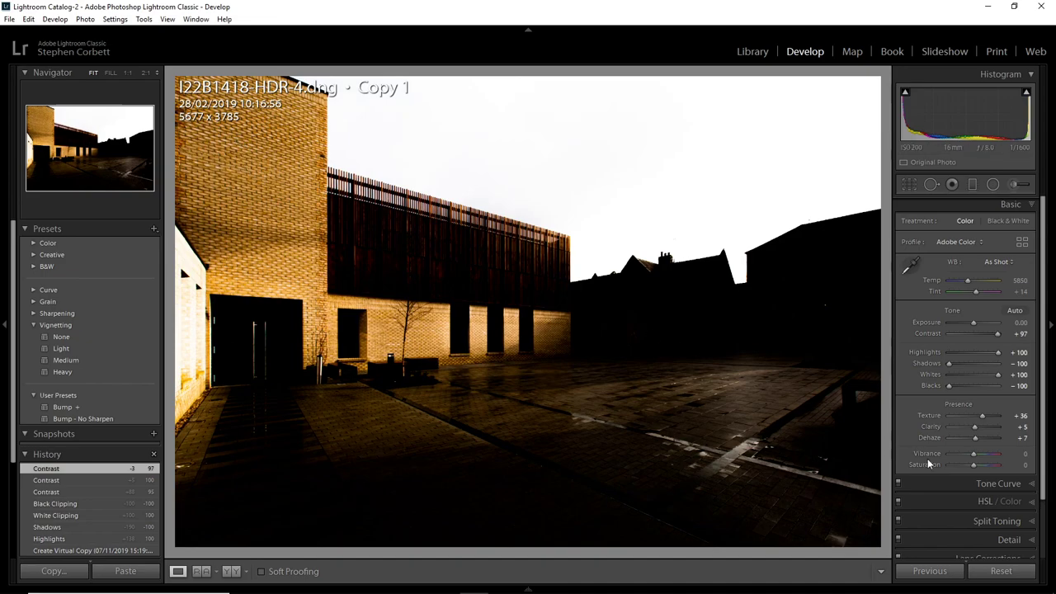
# Set the copy's yellow, orange and red luminance to -100, and return to the Library thumbnail grid.
pyautogui.click(987, 502)
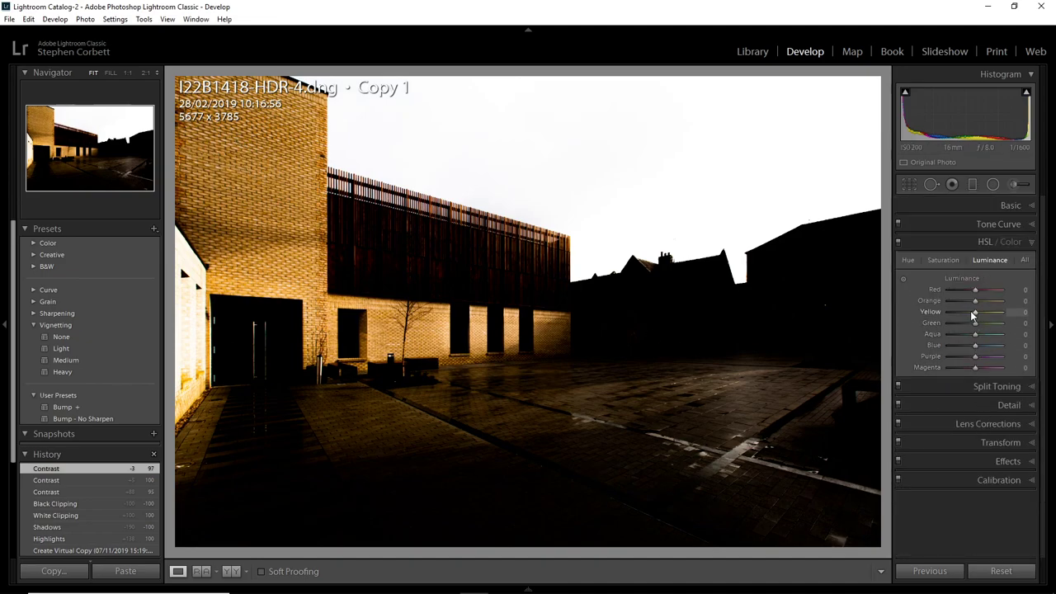
pyautogui.moveTo(975, 314); pyautogui.dragTo(914, 304)
pyautogui.moveTo(977, 292); pyautogui.dragTo(899, 301)
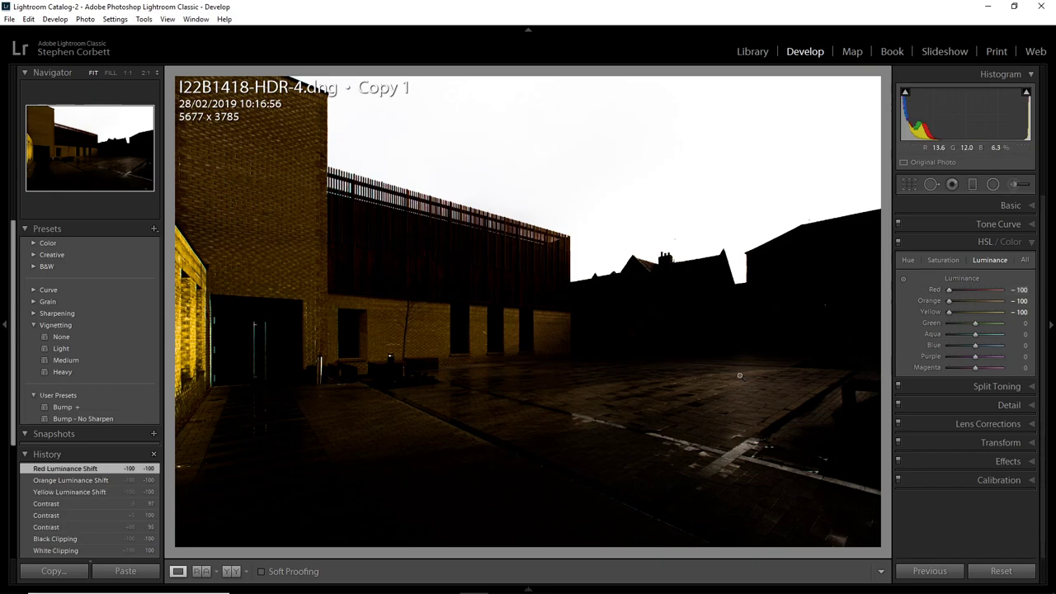
pyautogui.click(766, 53)
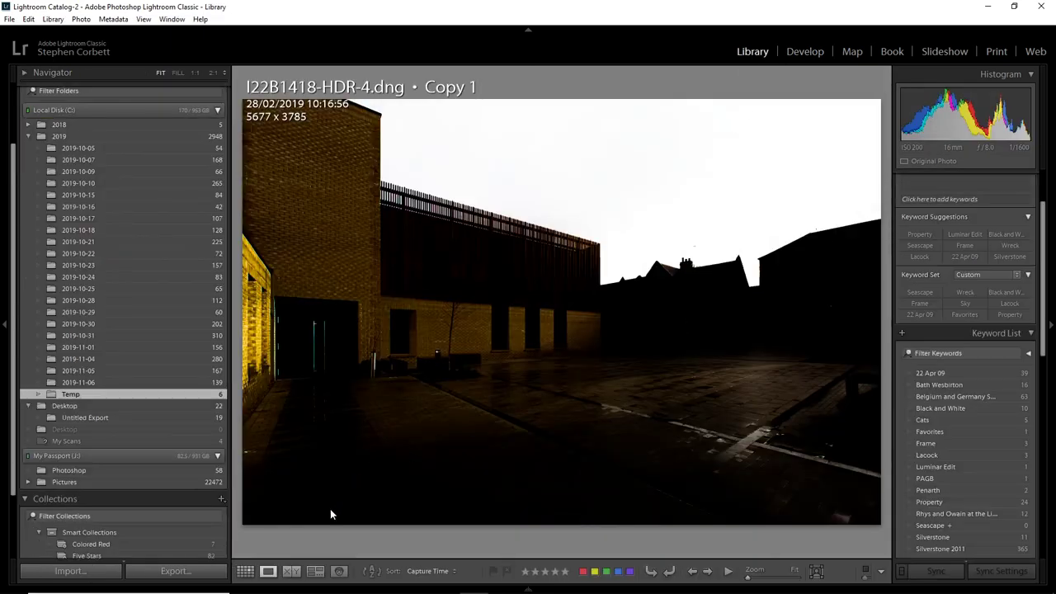
pyautogui.click(245, 571)
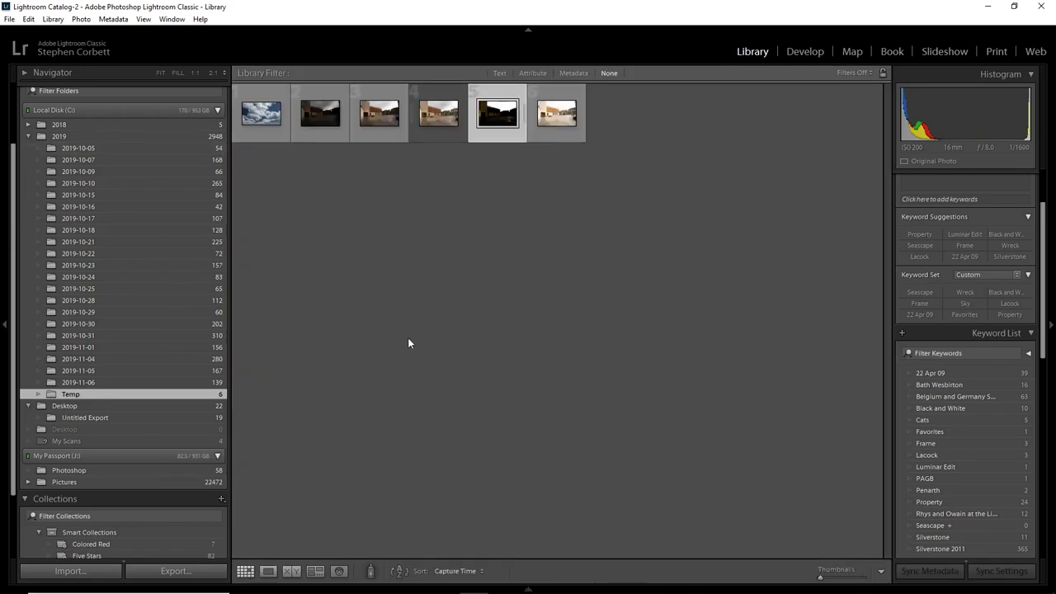
# Select the sky photo, the HDR photo and its dark virtual copy, and open all three as layers in Photoshop.
pyautogui.click(261, 117)
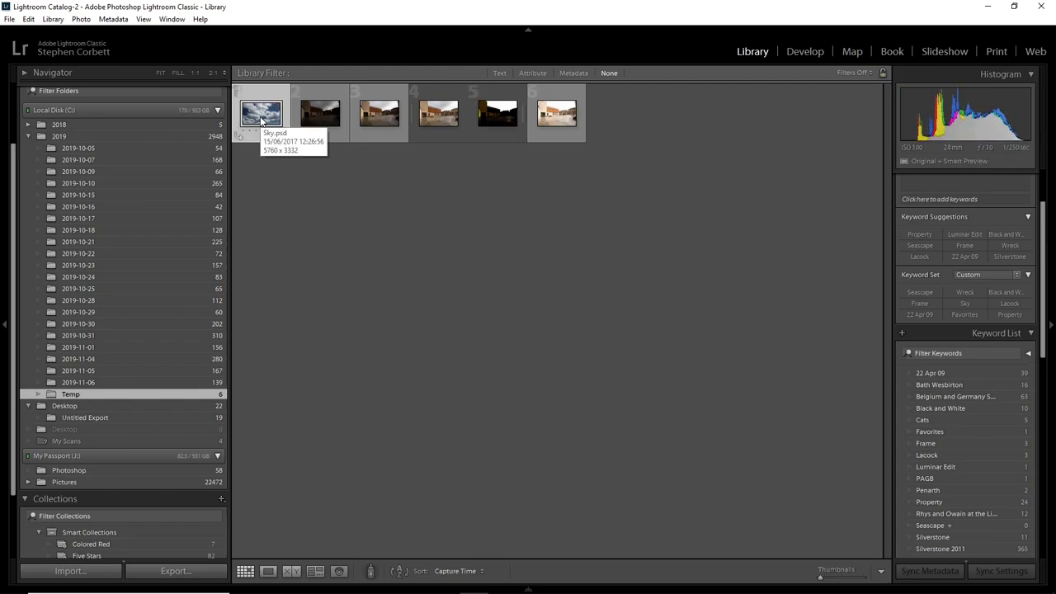
pyautogui.keyDown('ctrl'); pyautogui.click(440, 122); pyautogui.keyUp('ctrl')
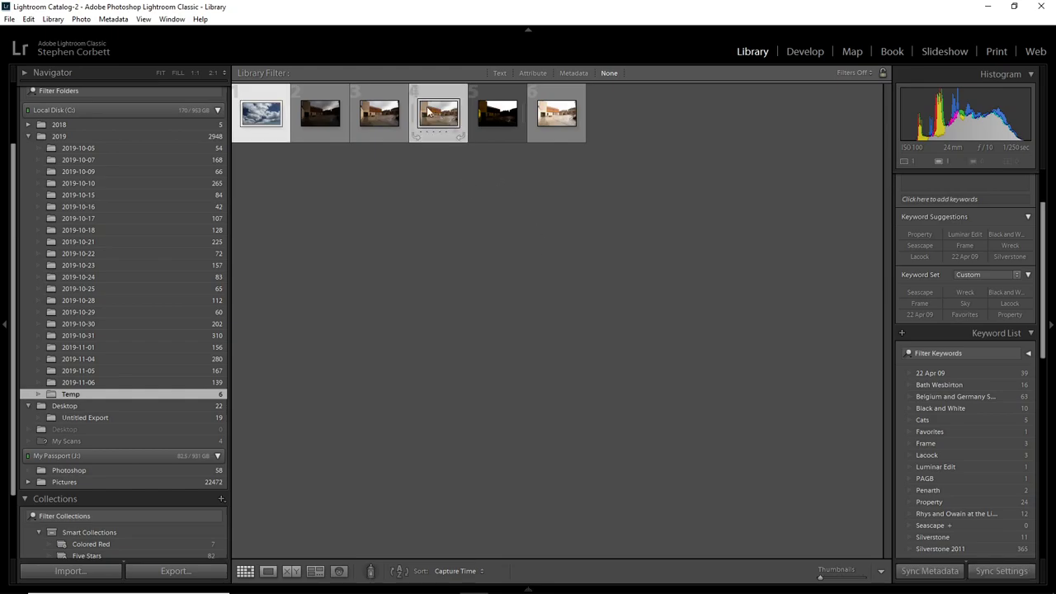
pyautogui.keyDown('ctrl'); pyautogui.click(502, 118); pyautogui.keyUp('ctrl')
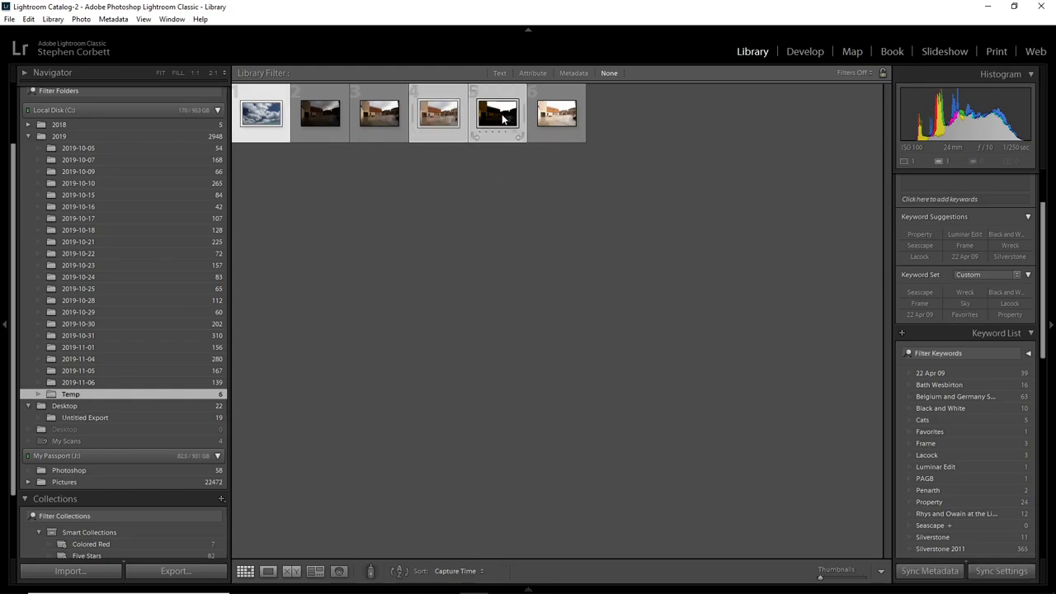
pyautogui.rightClick(439, 109)
pyautogui.moveTo(538, 246)
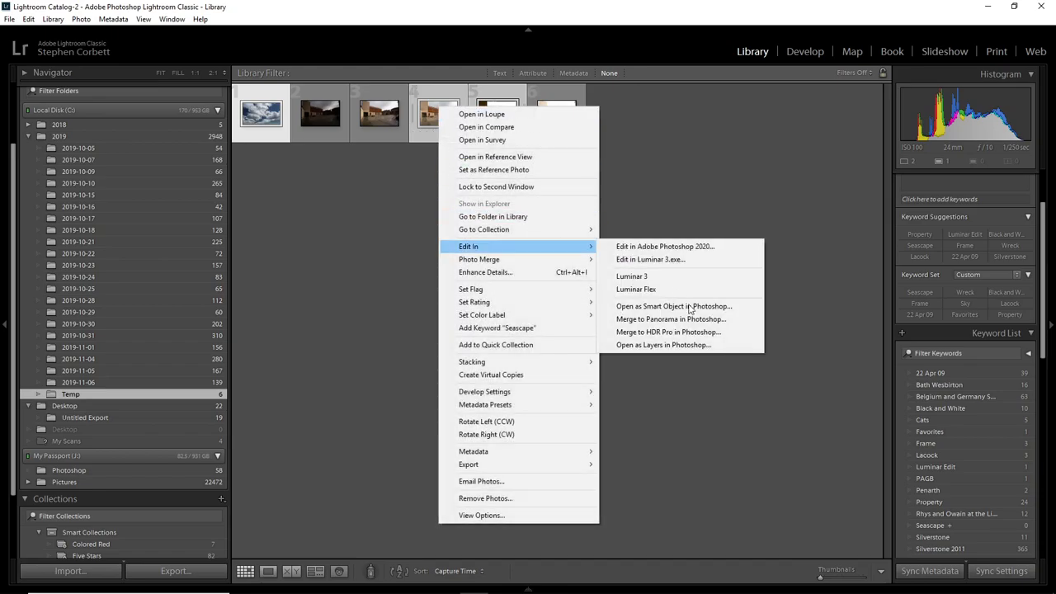
pyautogui.click(701, 345)
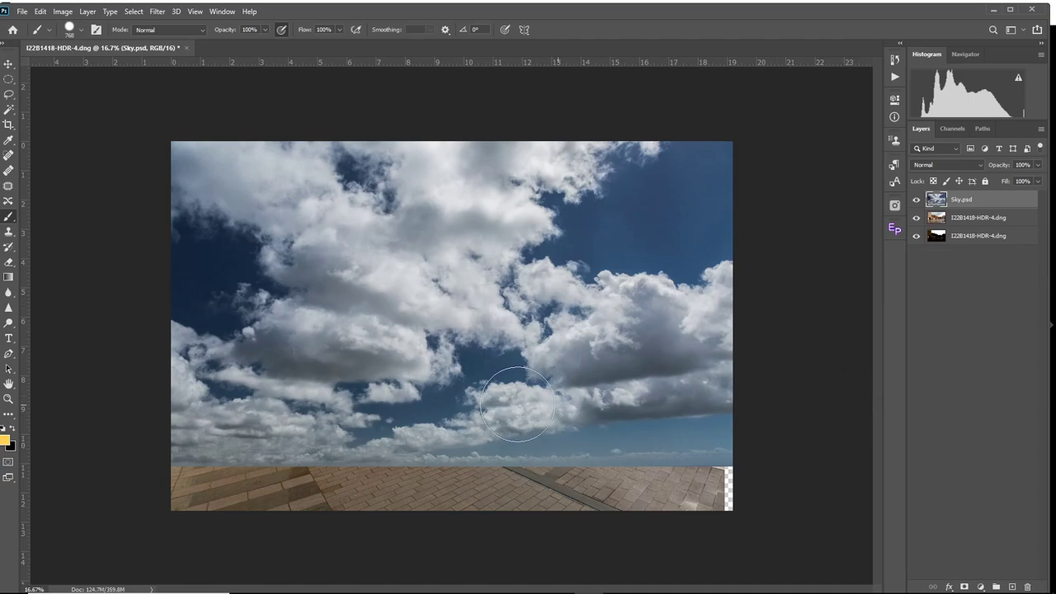
# Move the sky layer up so its lower edge sits just below the rooflines, and hide it and the normal HDR layer.
pyautogui.click(10, 64)
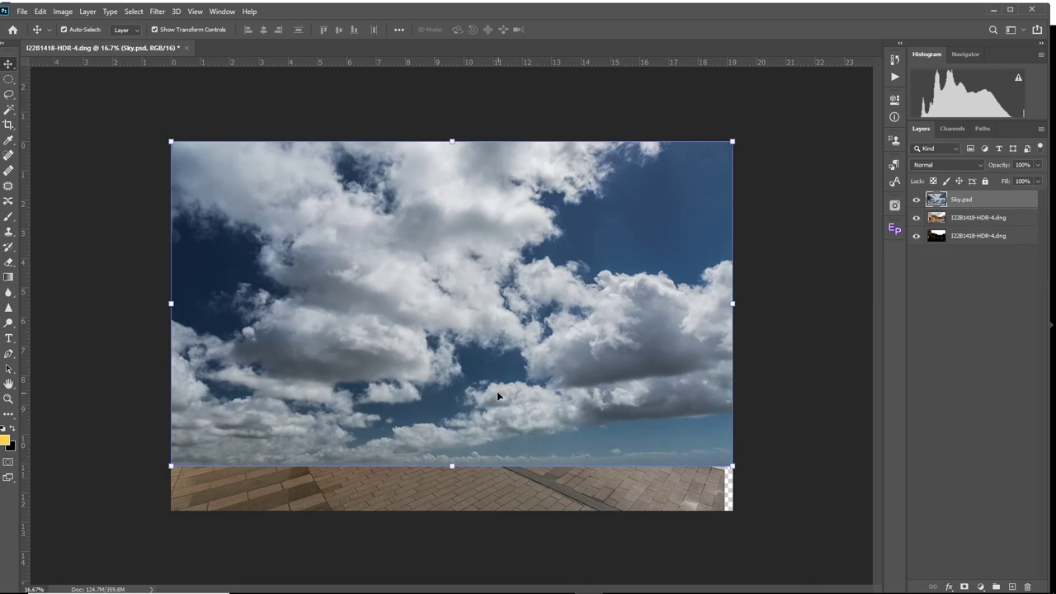
pyautogui.moveTo(463, 418); pyautogui.dragTo(465, 288)
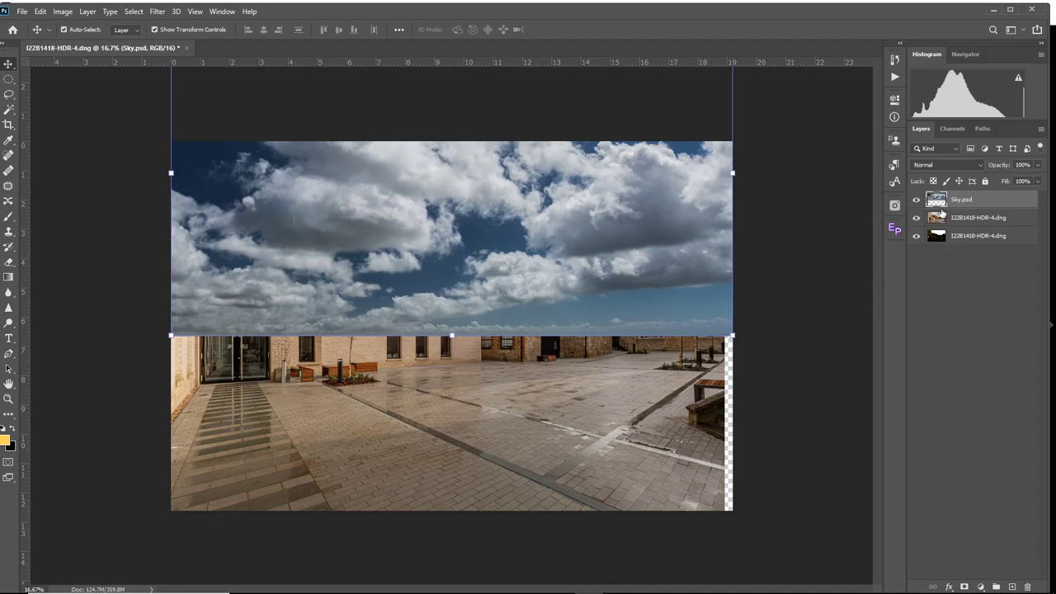
pyautogui.click(916, 200)
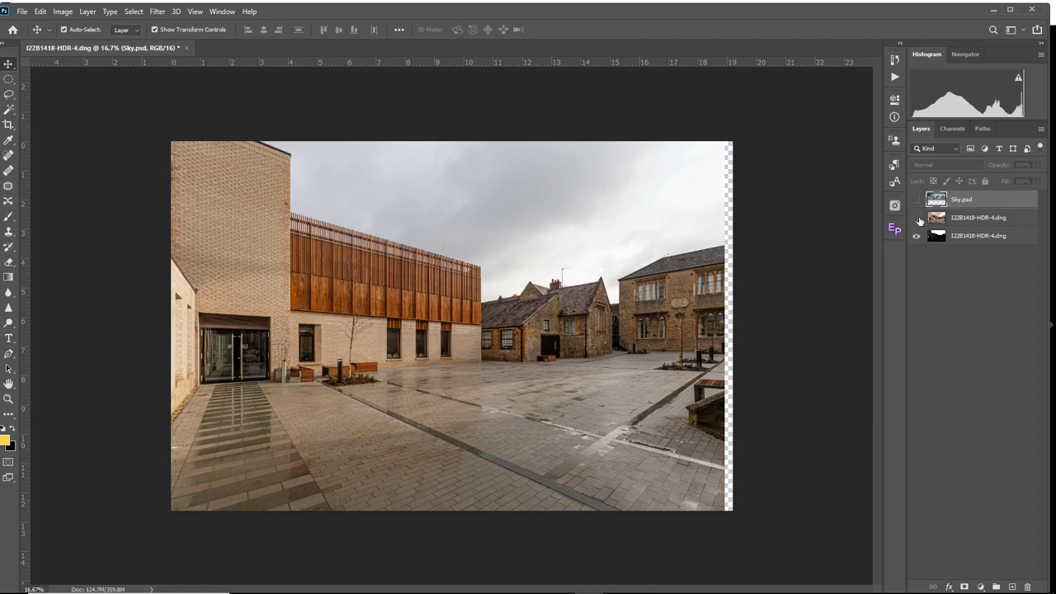
pyautogui.click(917, 218)
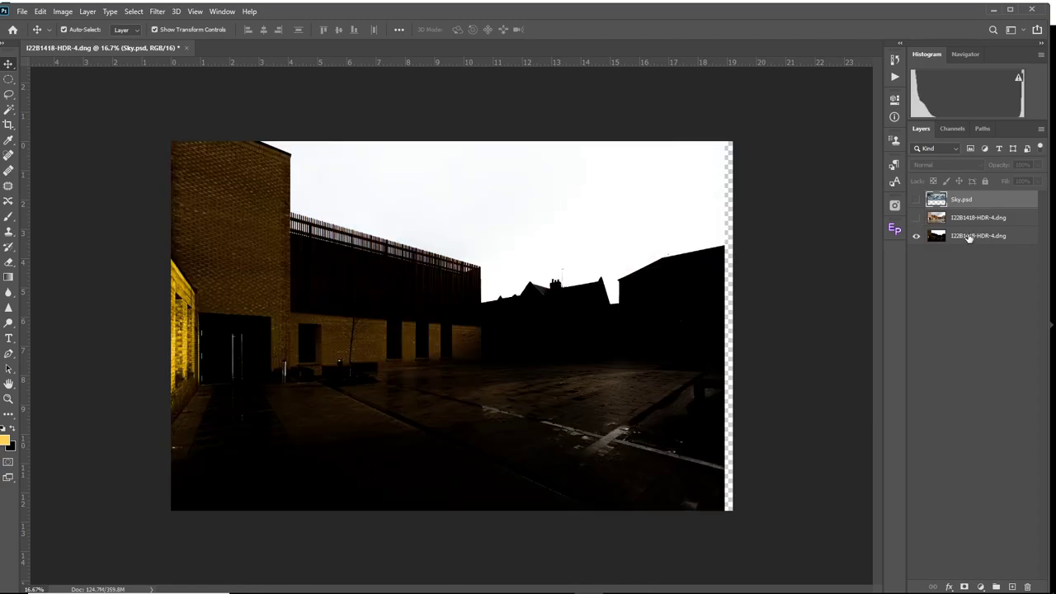
# Generate 16Bit Bright luminosity masks from the dark high-contrast layer with the Easy Panel 2 extension.
pyautogui.click(970, 238)
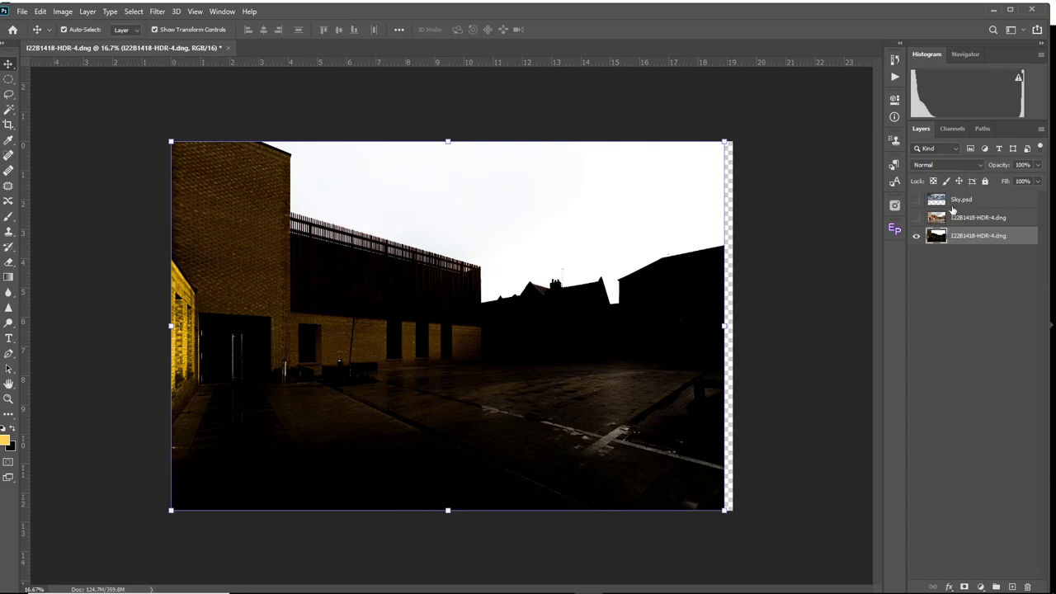
pyautogui.click(221, 11)
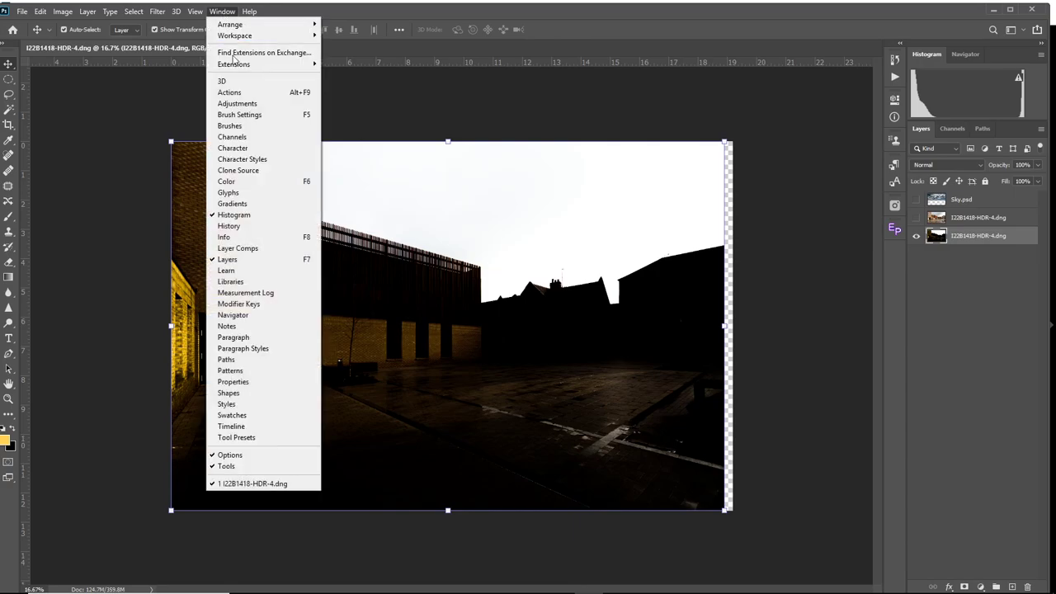
pyautogui.moveTo(305, 65)
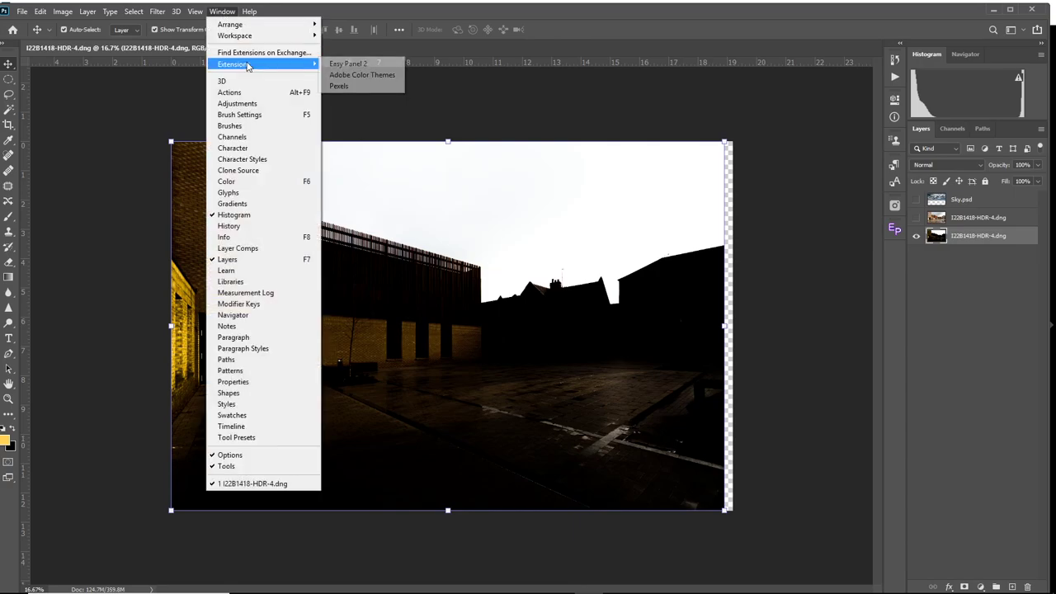
pyautogui.click(360, 66)
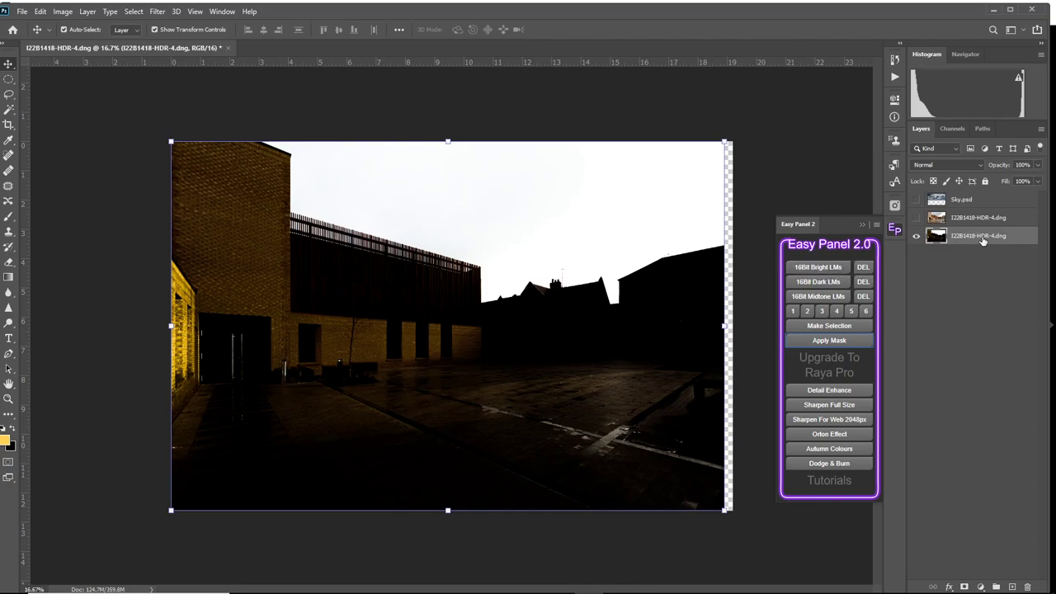
pyautogui.click(828, 269)
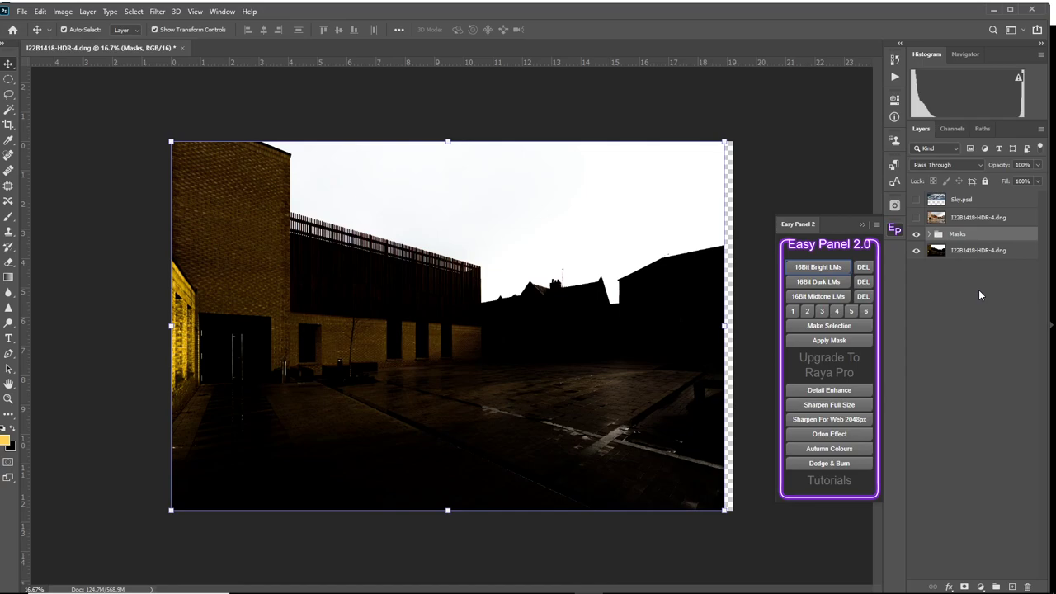
# Preview bright mask 1, choose mask 6, paint its building and paving areas black, and make a selection from it.
pyautogui.click(793, 312)
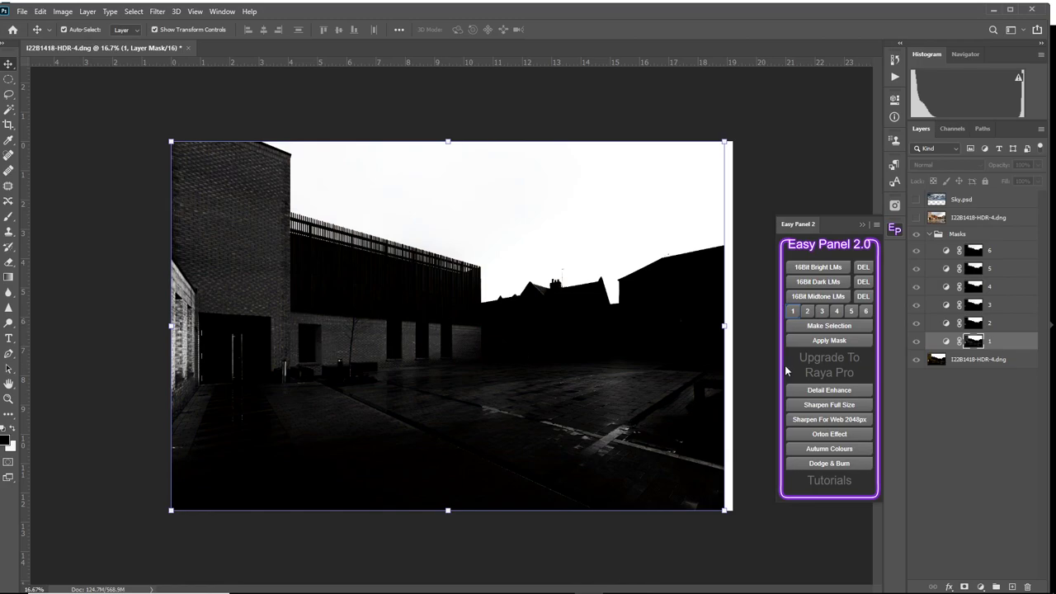
pyautogui.click(867, 311)
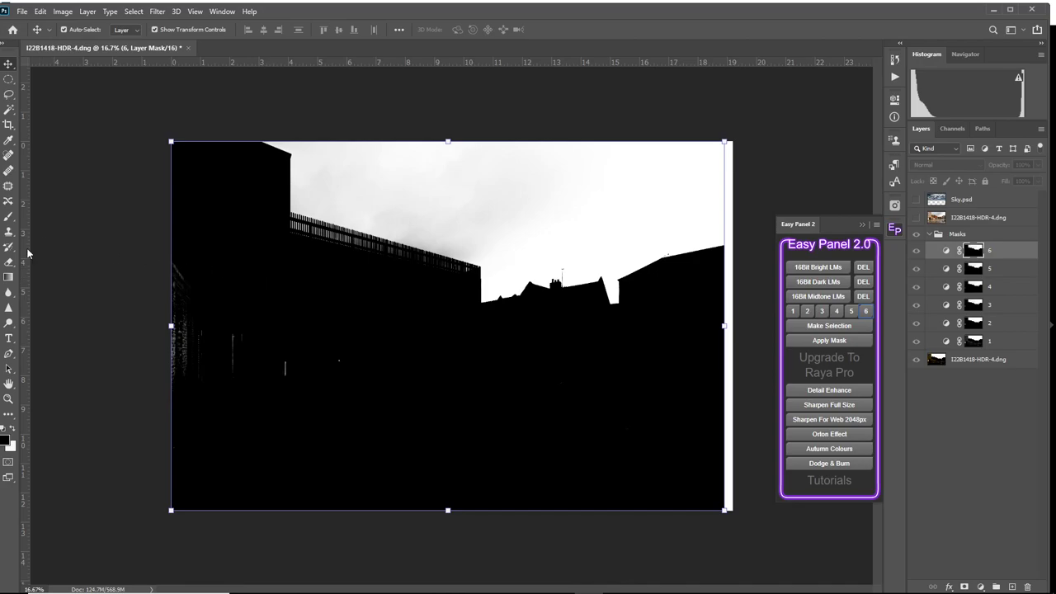
pyautogui.click(8, 218)
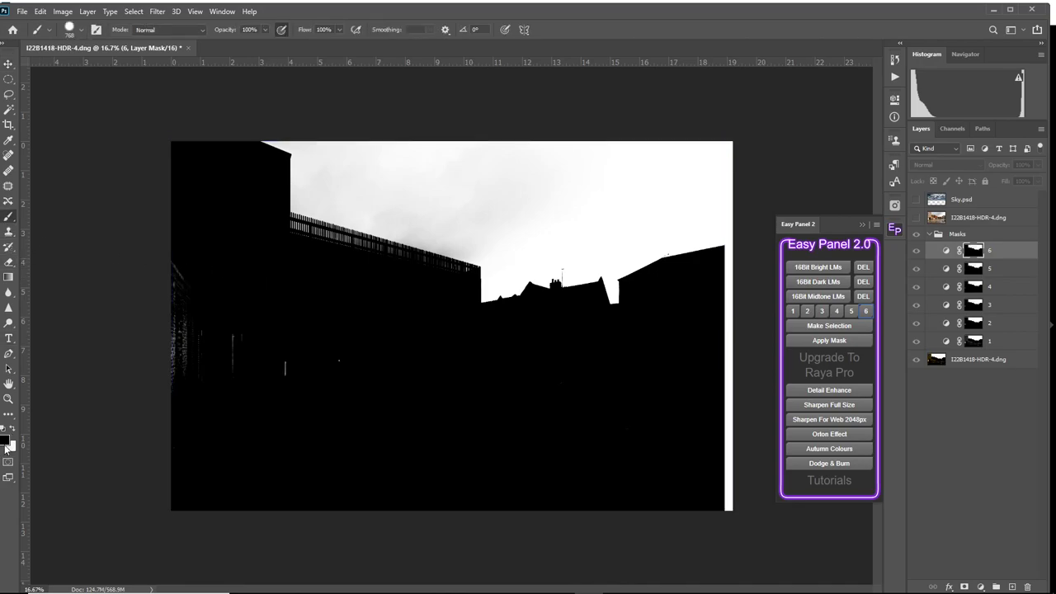
pyautogui.moveTo(198, 351)
pyautogui.mouseDown()
pyautogui.moveTo(181, 292)
pyautogui.moveTo(179, 355)
pyautogui.moveTo(336, 365)
pyautogui.mouseUp()
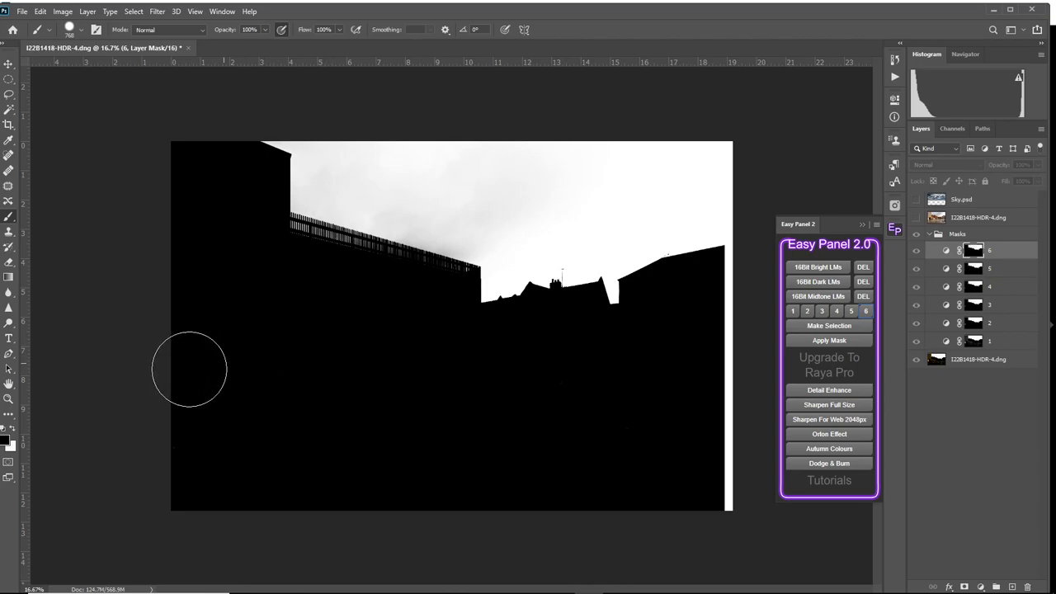
pyautogui.moveTo(581, 389)
pyautogui.mouseDown()
pyautogui.moveTo(661, 441)
pyautogui.moveTo(281, 469)
pyautogui.moveTo(230, 458)
pyautogui.moveTo(471, 443)
pyautogui.mouseUp()
pyautogui.click(829, 326)
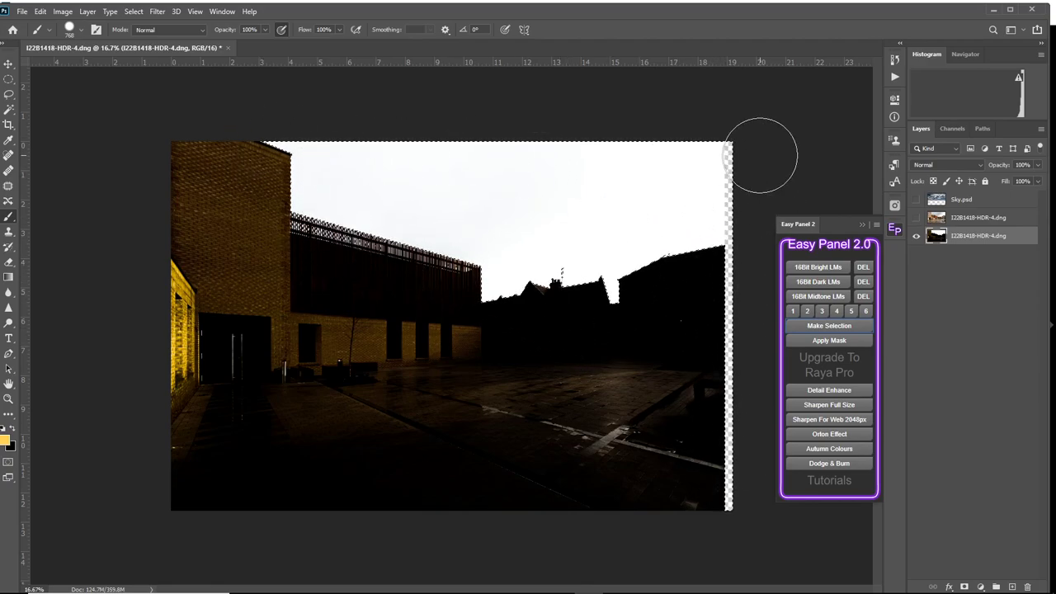
# Hide the selection outline, show the Sky.psd layer and apply the mask selection to it with Easy Panel.
pyautogui.hotkey('ctrl', 'd')
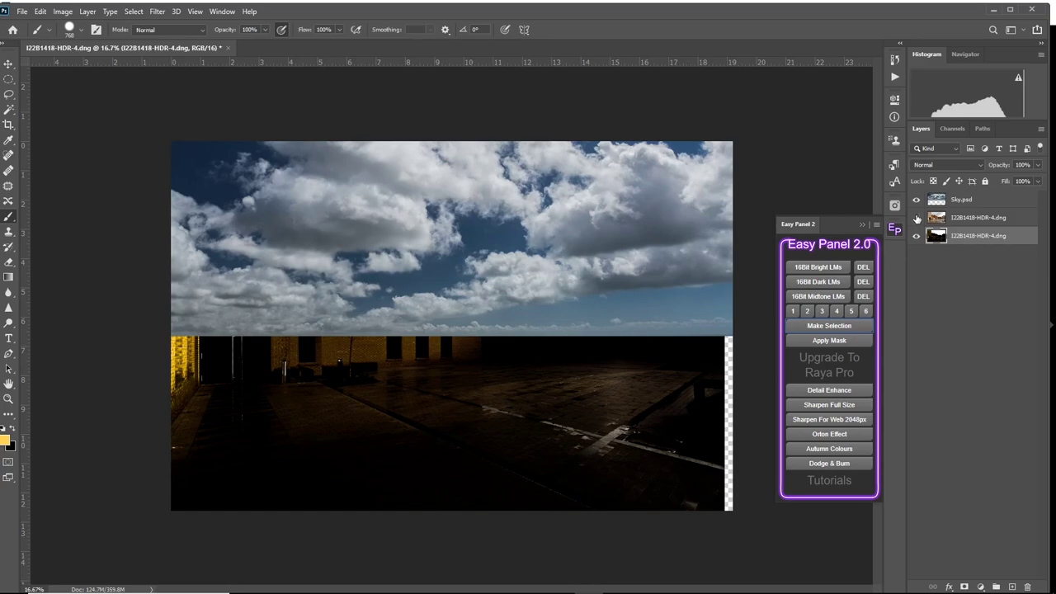
pyautogui.click(977, 200)
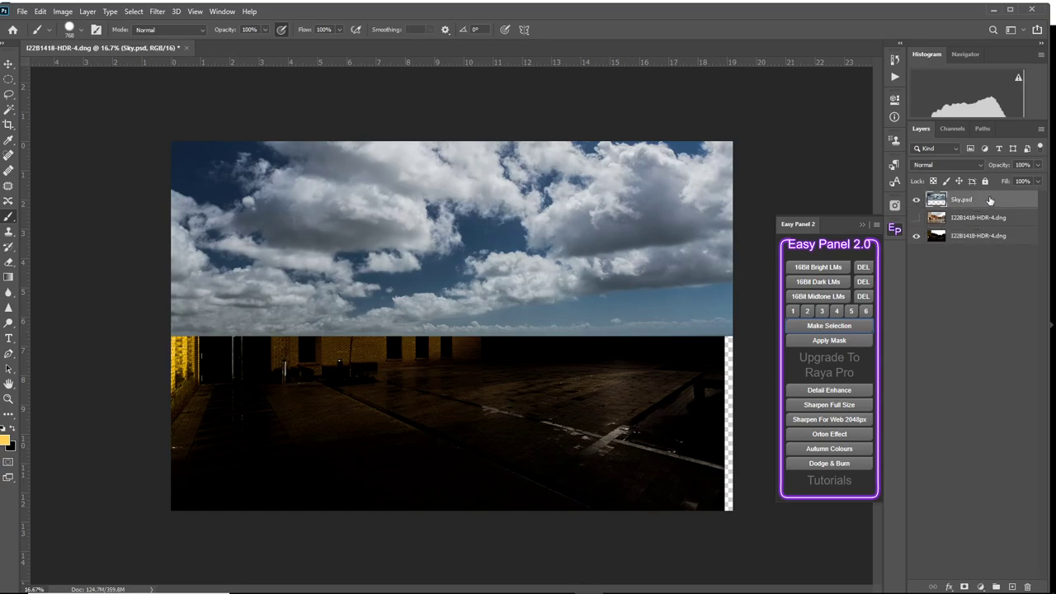
pyautogui.click(833, 341)
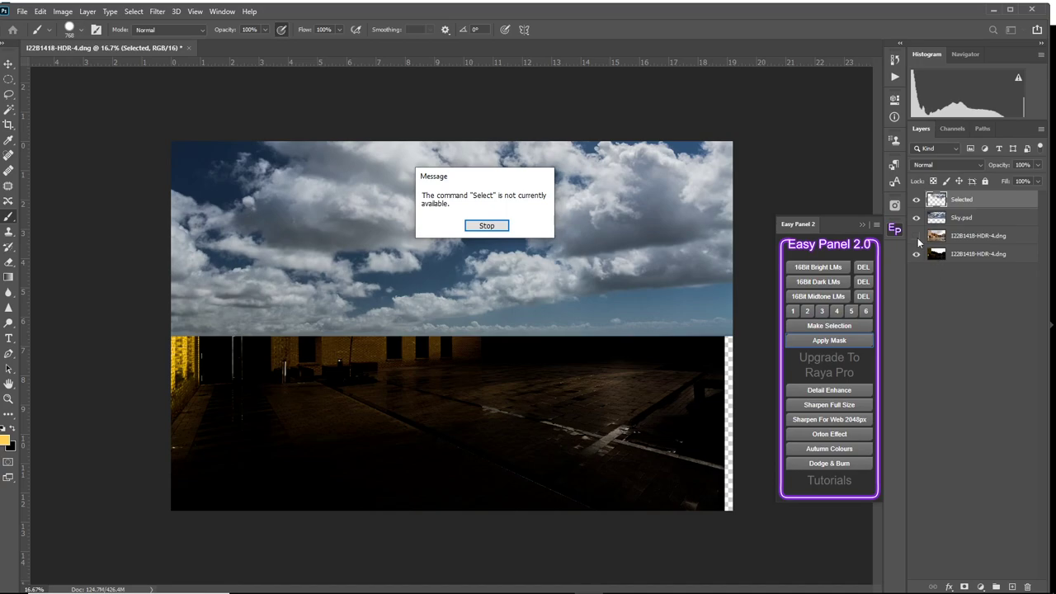
pyautogui.click(487, 226)
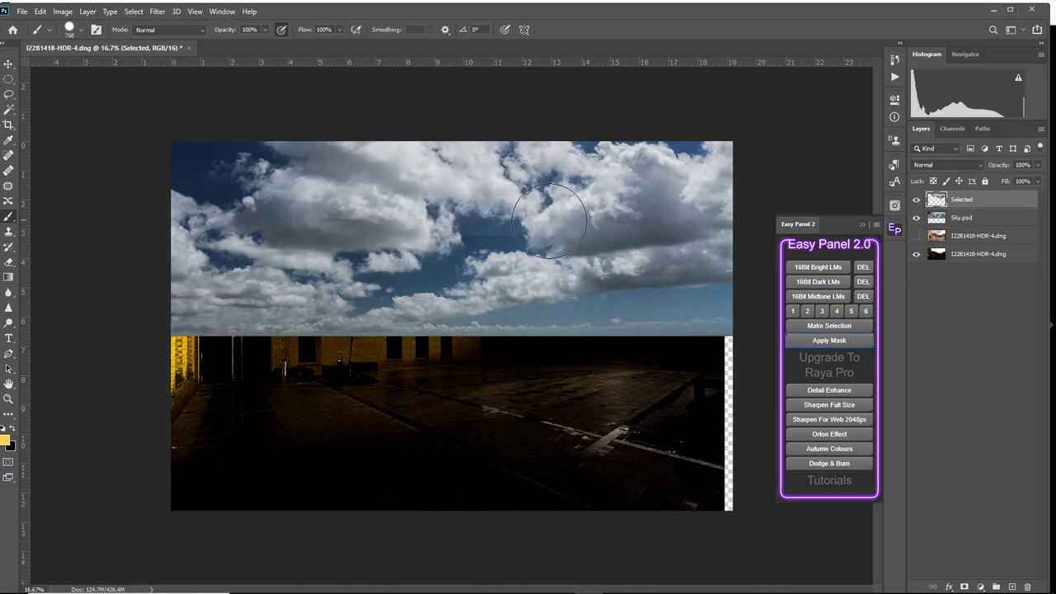
# Hide the full sky and dark high-contrast layers, and show the normal HDR layer beneath the cut-out sky.
pyautogui.click(916, 217)
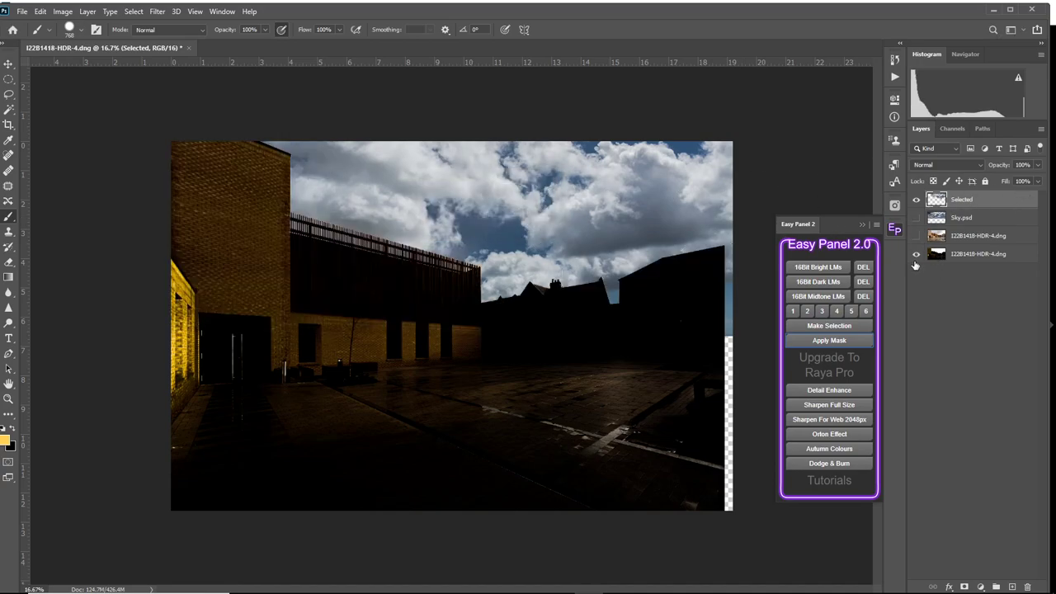
pyautogui.click(915, 255)
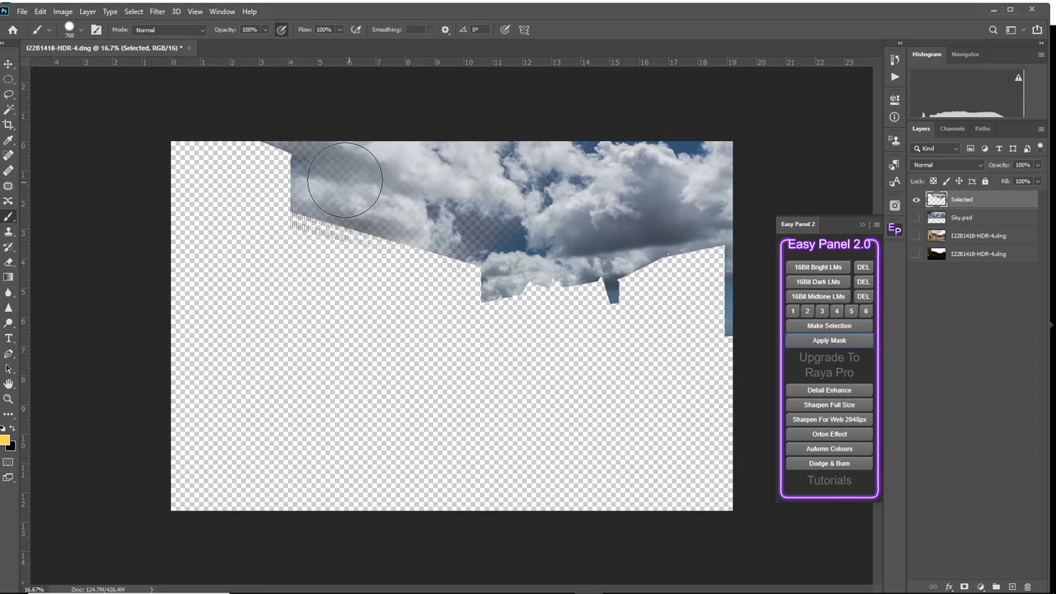
pyautogui.click(916, 236)
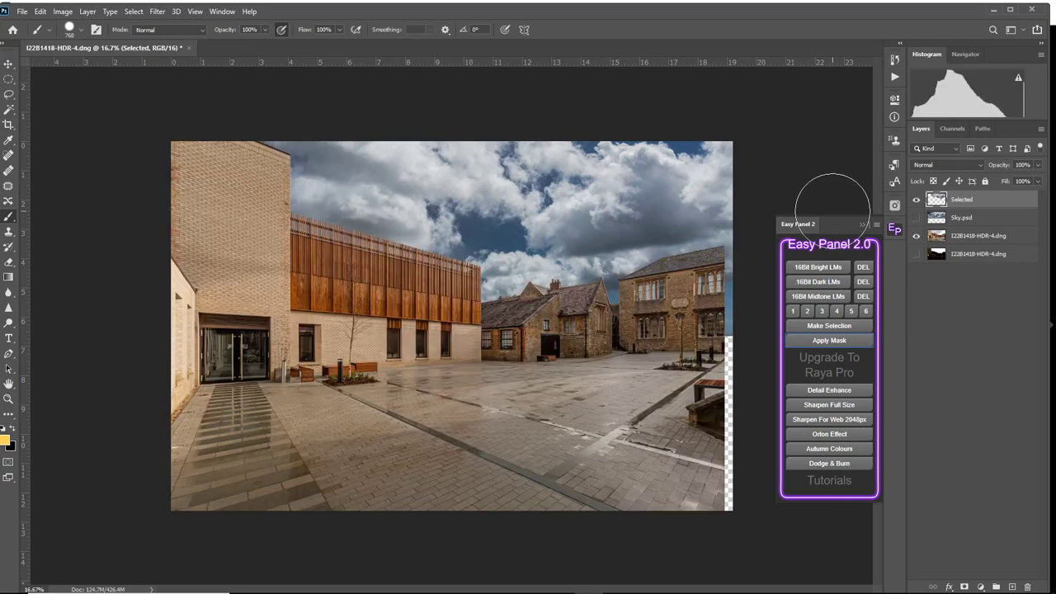
pyautogui.click(9, 123)
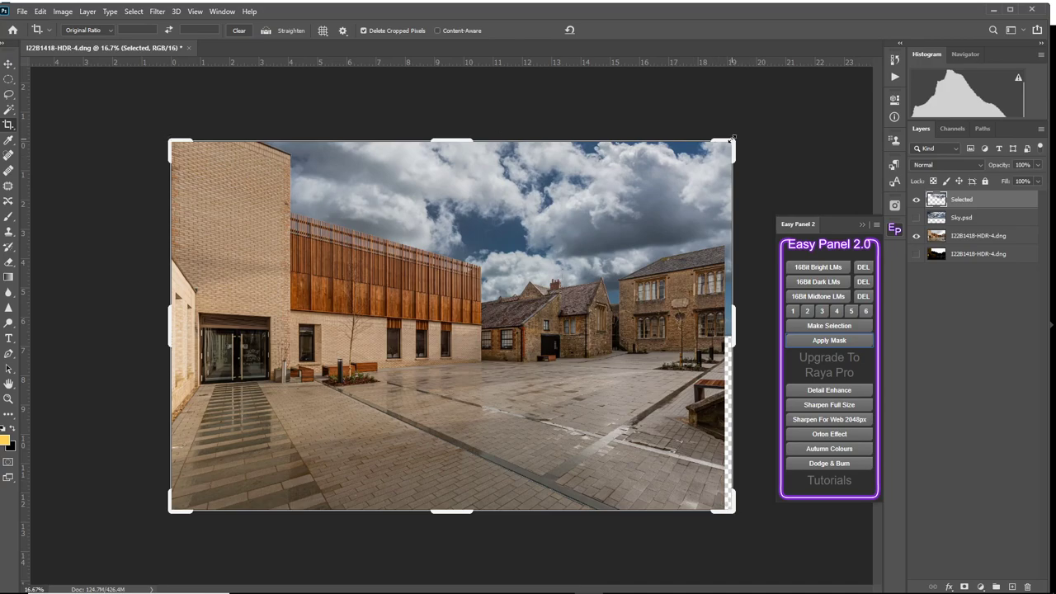
pyautogui.click(570, 31)
pyautogui.hotkey('ctrl', 't')
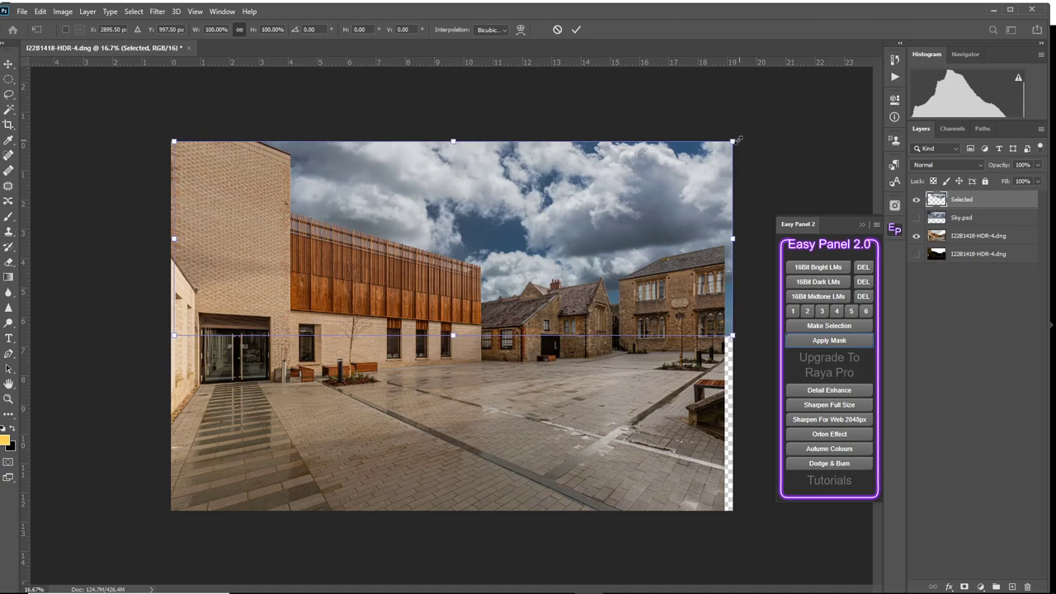
pyautogui.moveTo(734, 140); pyautogui.dragTo(731, 141)
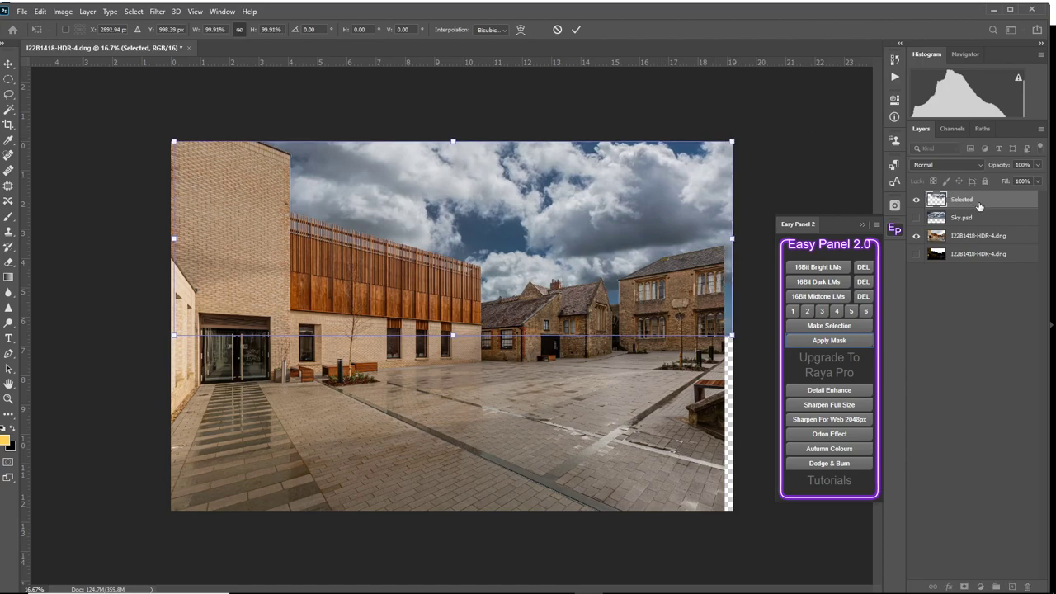
pyautogui.click(557, 31)
pyautogui.press('c')
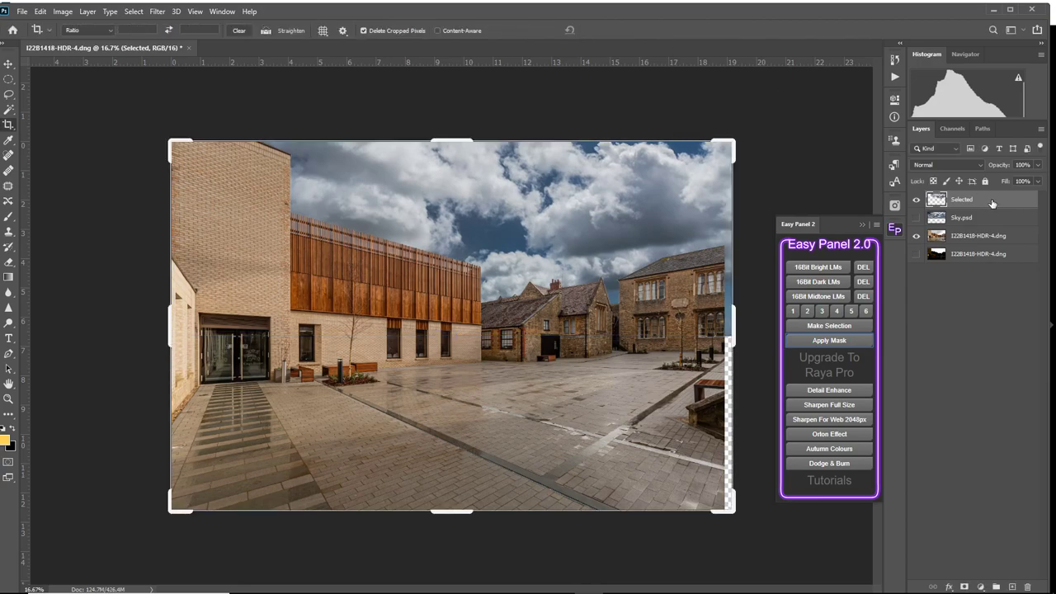
# Flatten the image and discard the hidden layers.
pyautogui.rightClick(993, 202)
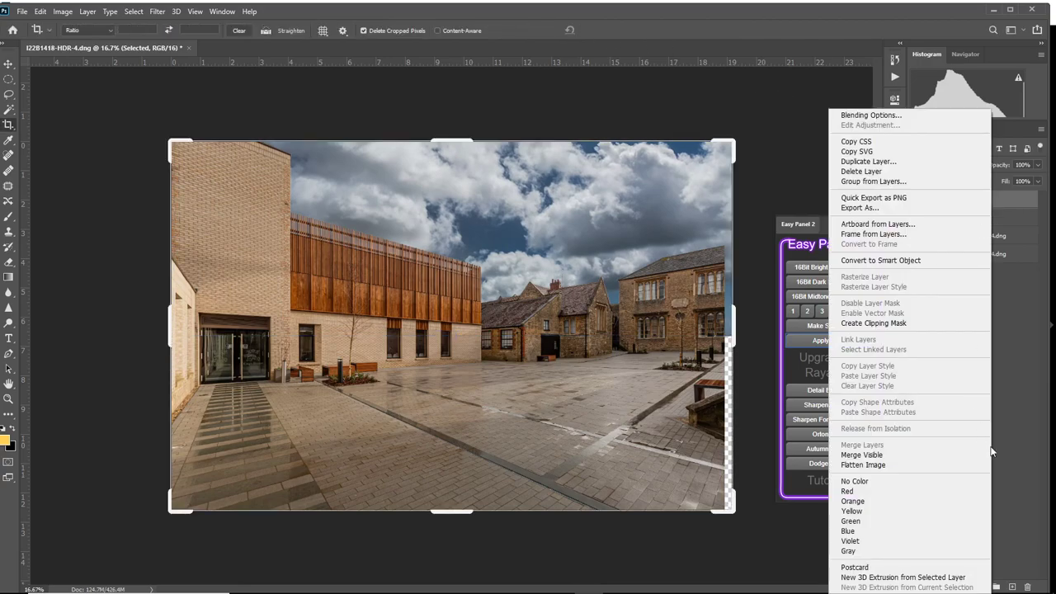
pyautogui.click(926, 467)
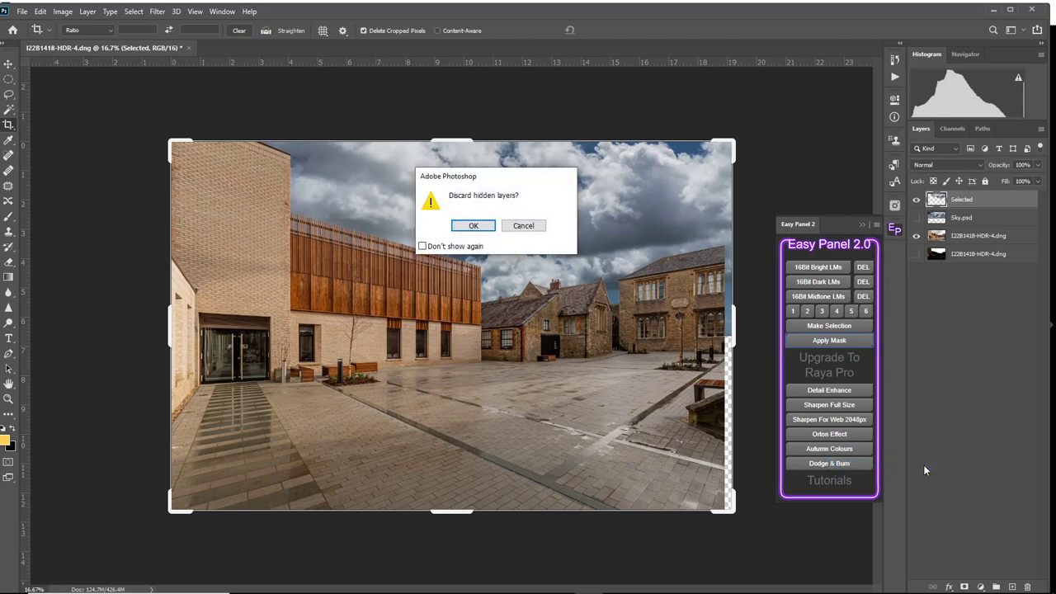
pyautogui.click(473, 227)
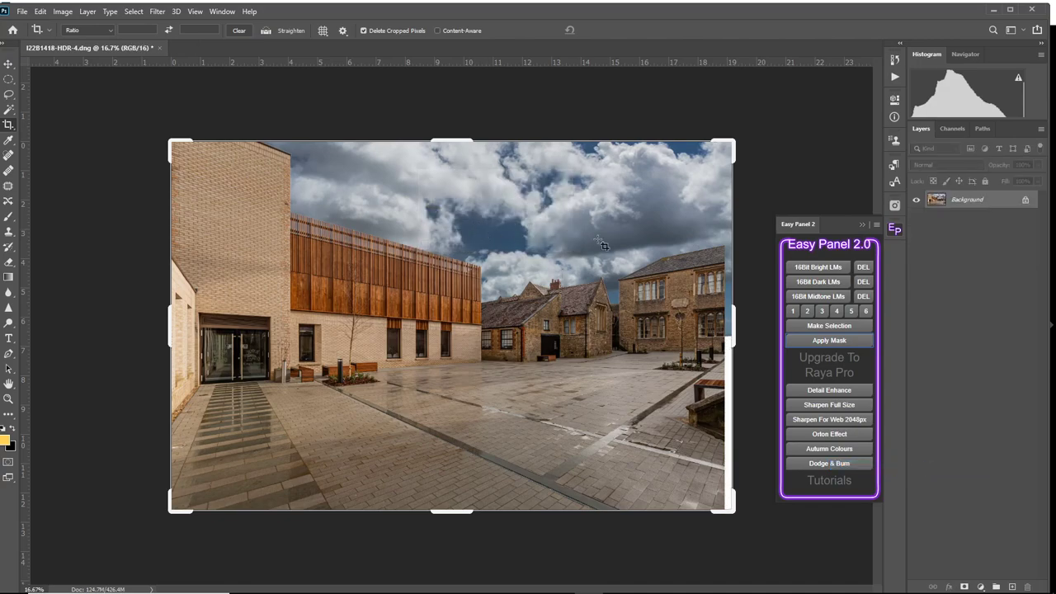
# Unlock the background layer and scale it up from its lower-left corner to about 101.6%, covering the white strip along the right edge.
pyautogui.click(1028, 200)
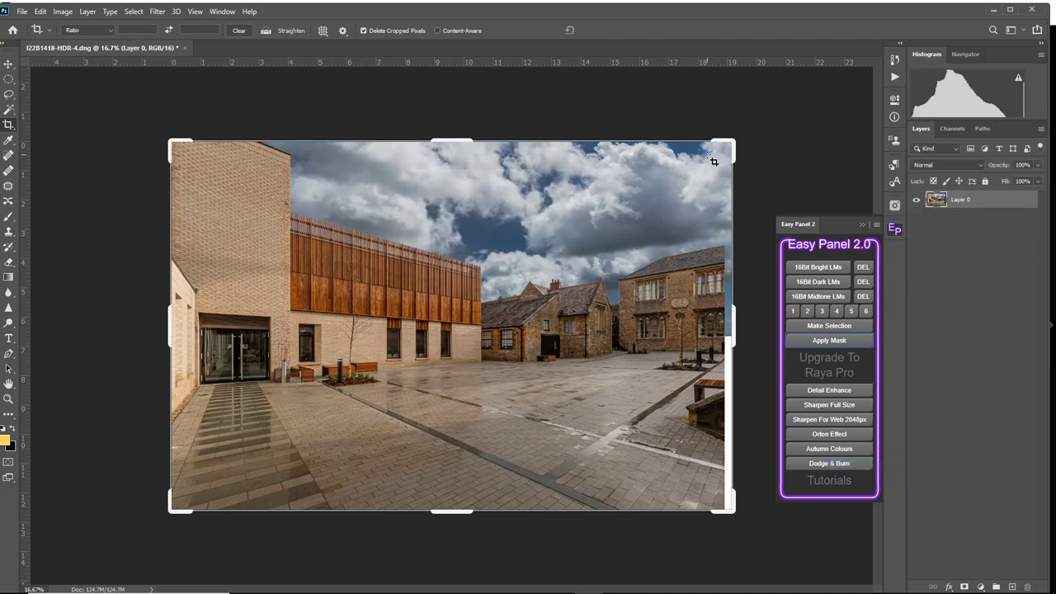
pyautogui.hotkey('ctrl', 't')
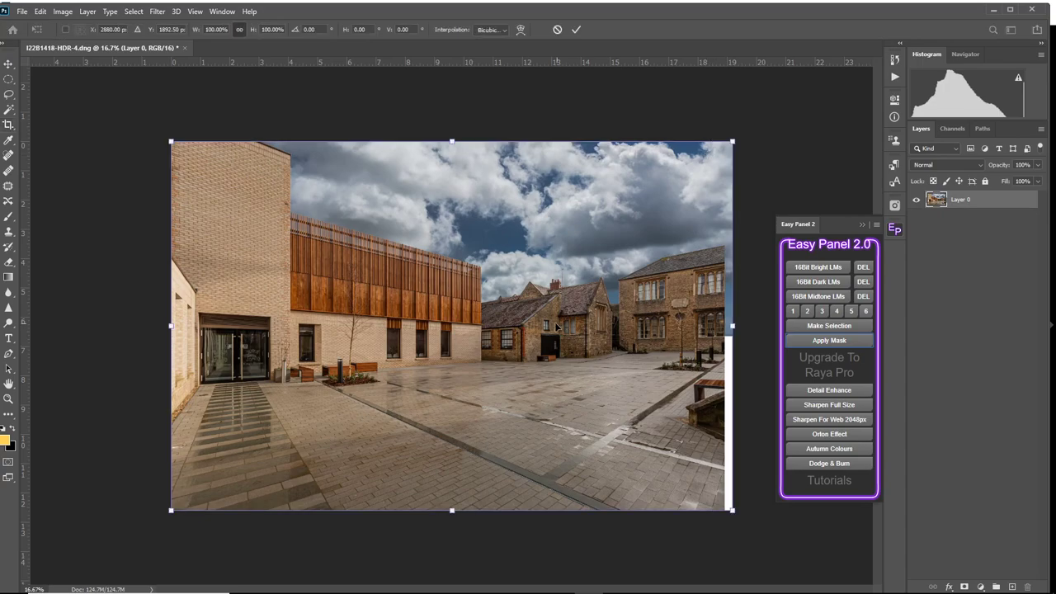
pyautogui.rightClick(558, 328)
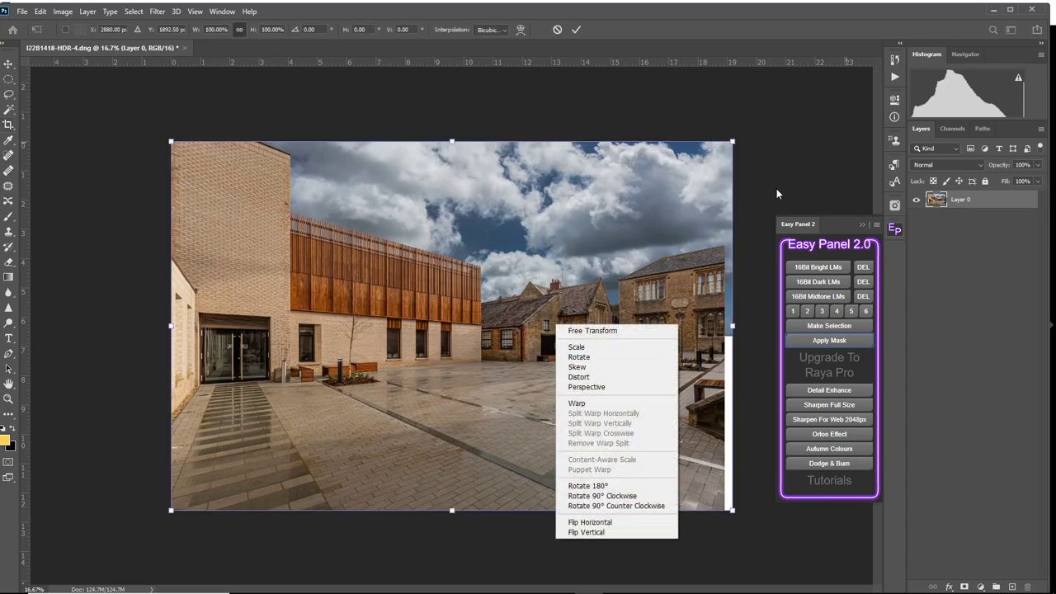
pyautogui.click(762, 143)
pyautogui.moveTo(733, 141); pyautogui.dragTo(742, 135)
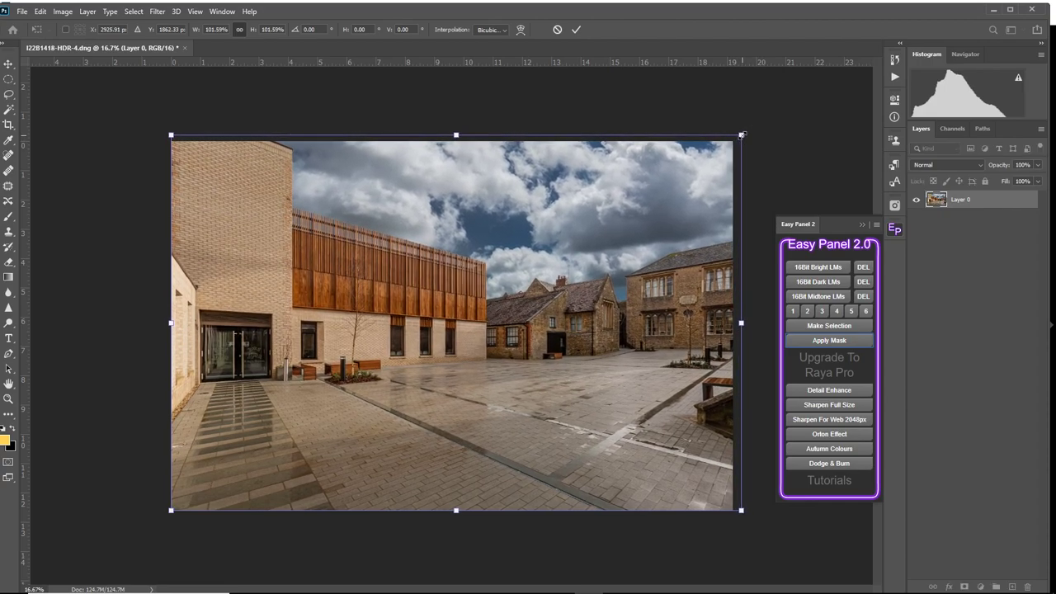
pyautogui.click(576, 30)
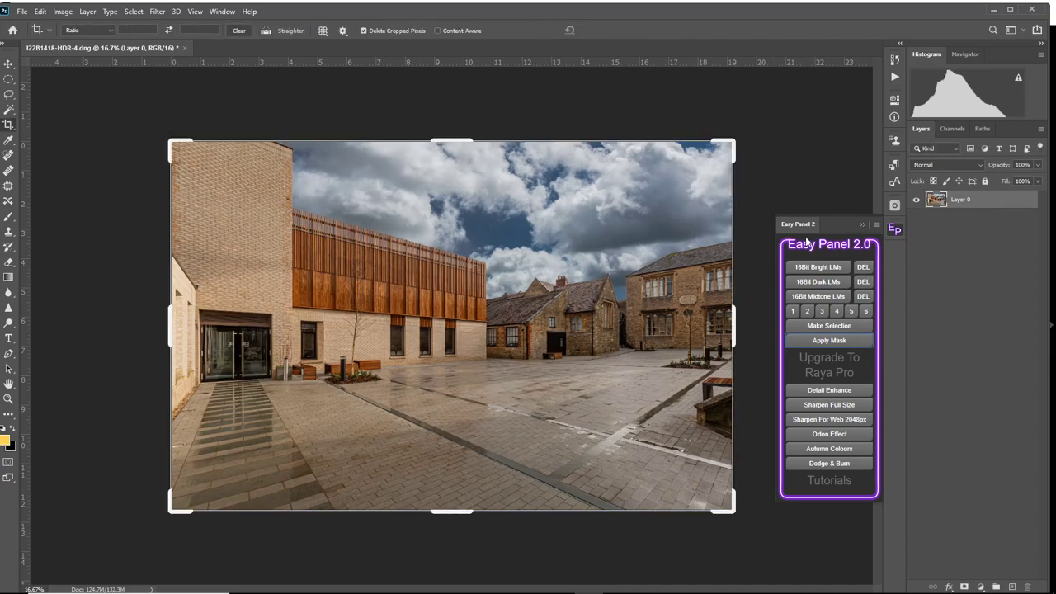
# Create a web-ready copy of the image sharpened at 2048 px with Easy Panel.
pyautogui.click(826, 423)
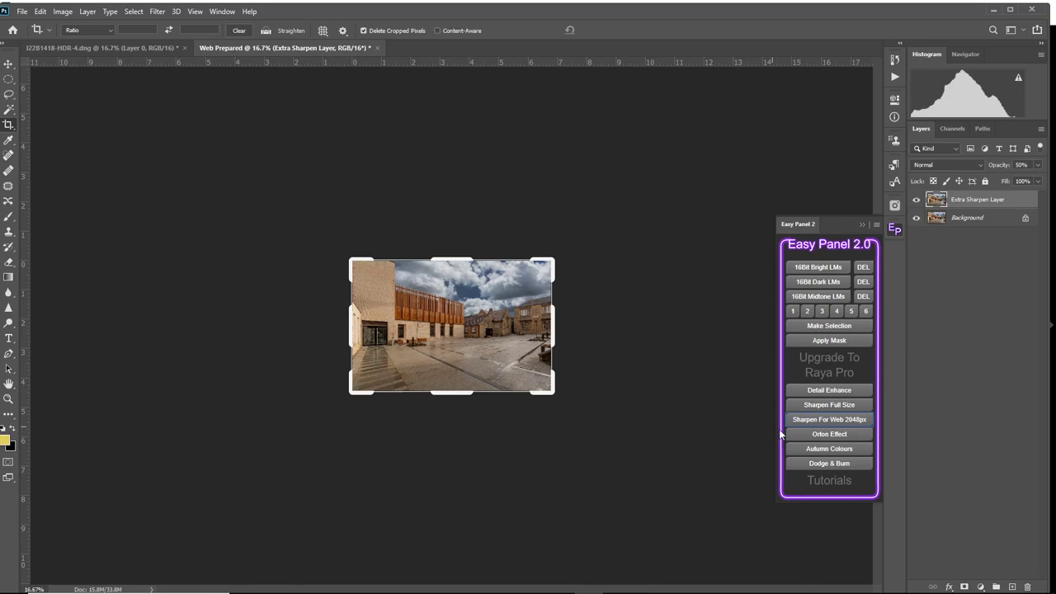
pyautogui.click(865, 422)
# Examine the sharpened copy's roofline and timber slats against the sky up close, and collapse Easy Panel to view the whole image.
pyautogui.scroll(13, 606, 308)
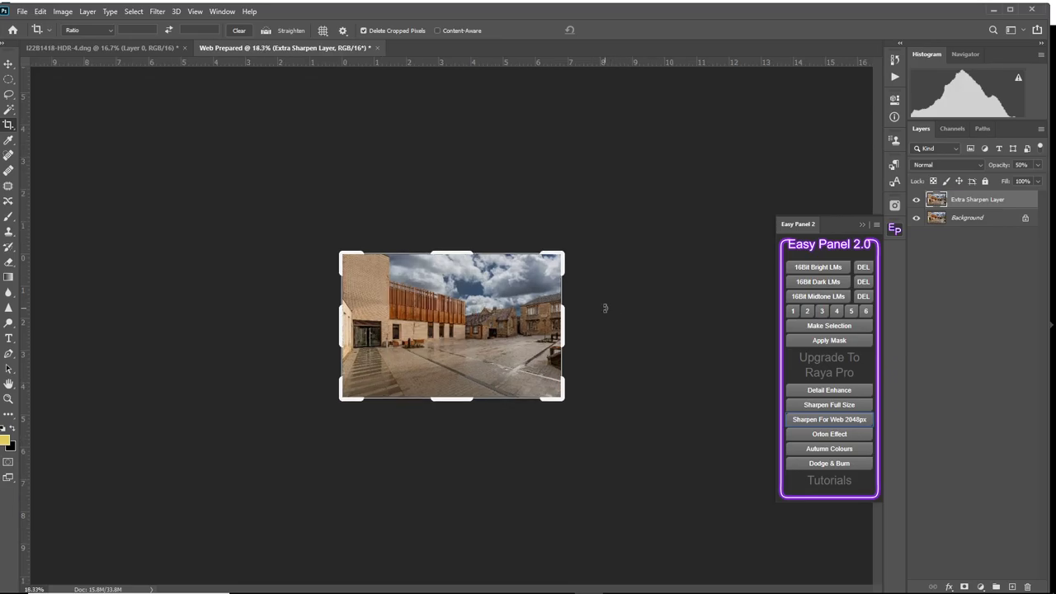
pyautogui.scroll(18, 594, 326)
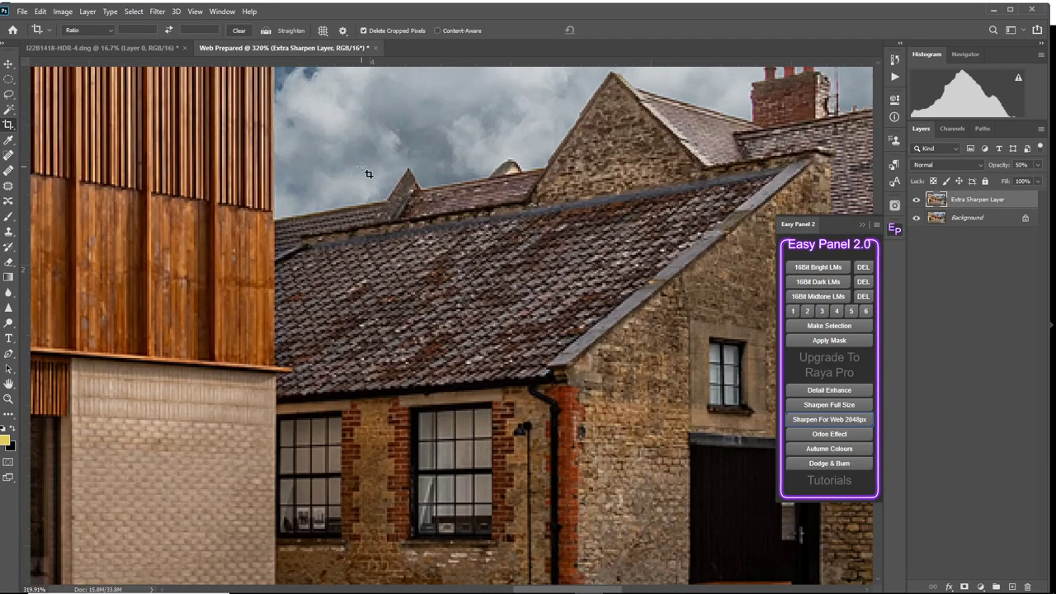
pyautogui.moveTo(377, 193); pyautogui.dragTo(684, 483)
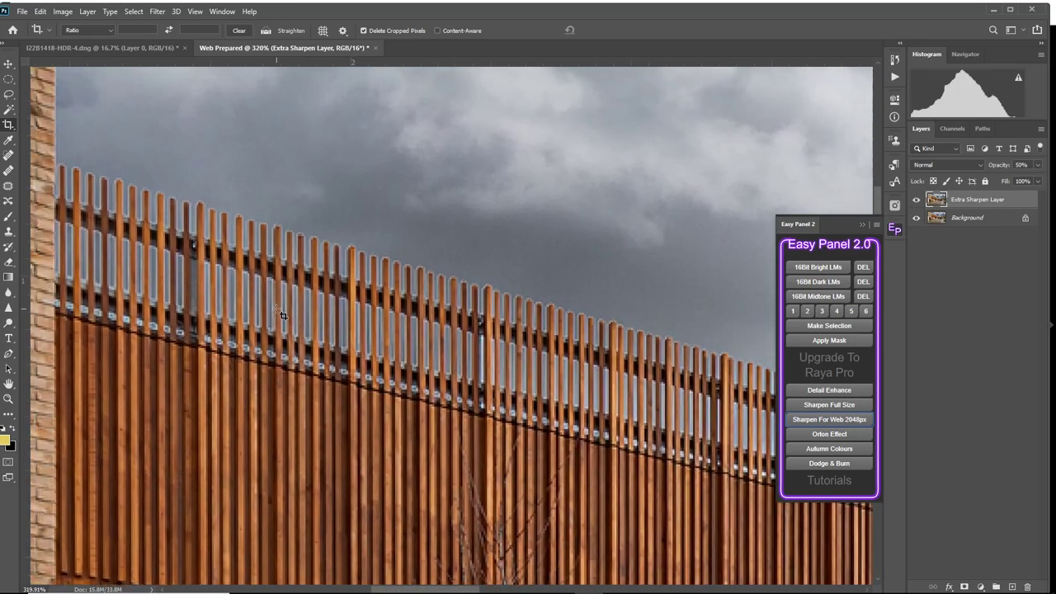
pyautogui.moveTo(282, 314); pyautogui.dragTo(516, 509)
pyautogui.moveTo(492, 418); pyautogui.dragTo(412, 234)
pyautogui.moveTo(599, 328); pyautogui.dragTo(311, 349)
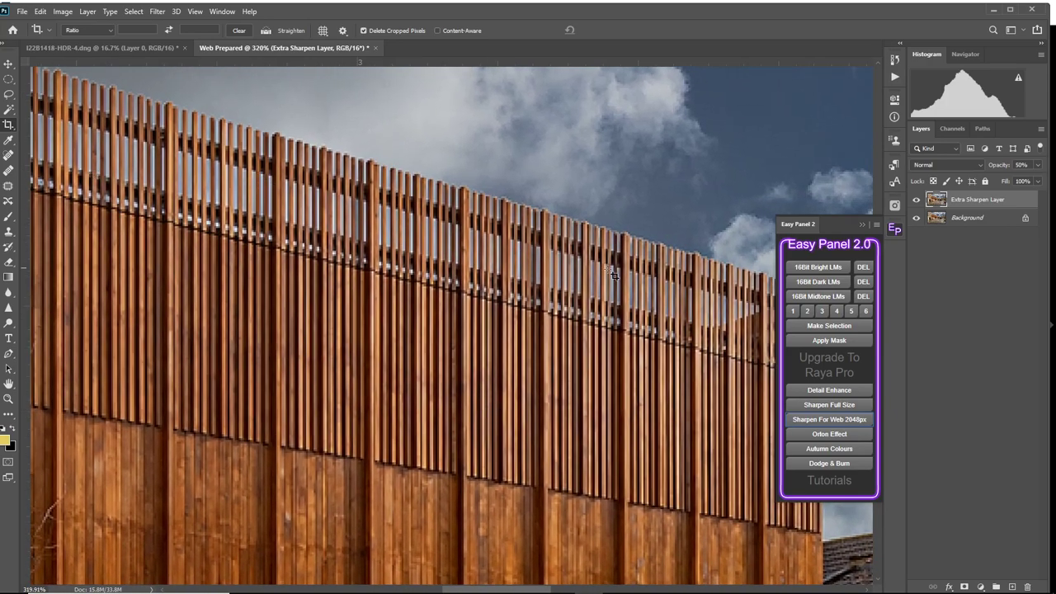
pyautogui.scroll(-2, 680, 215)
pyautogui.scroll(-5, 681, 215)
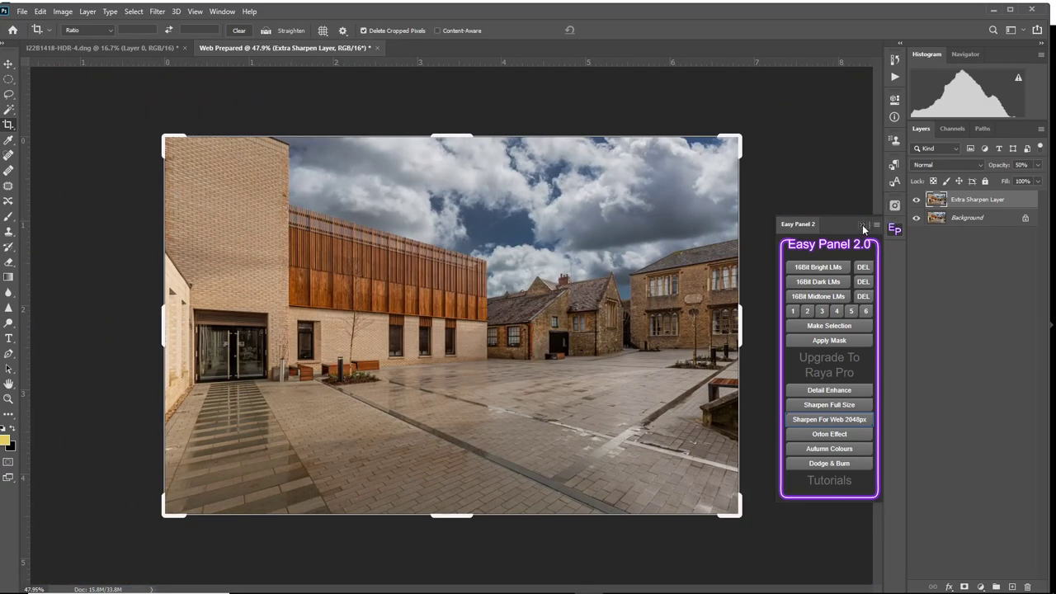
pyautogui.click(863, 225)
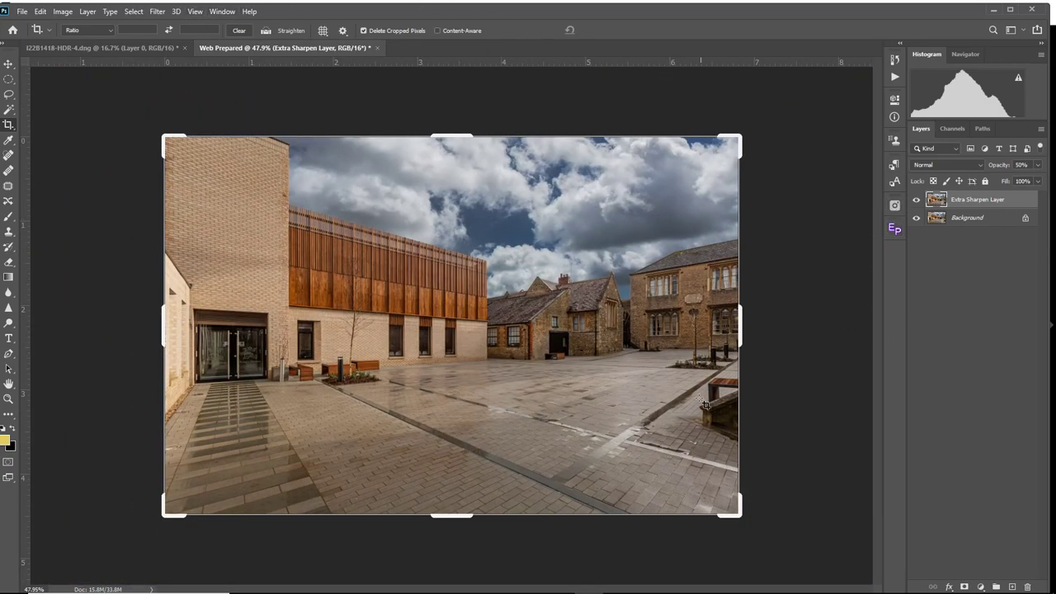
pyautogui.click(560, 583)
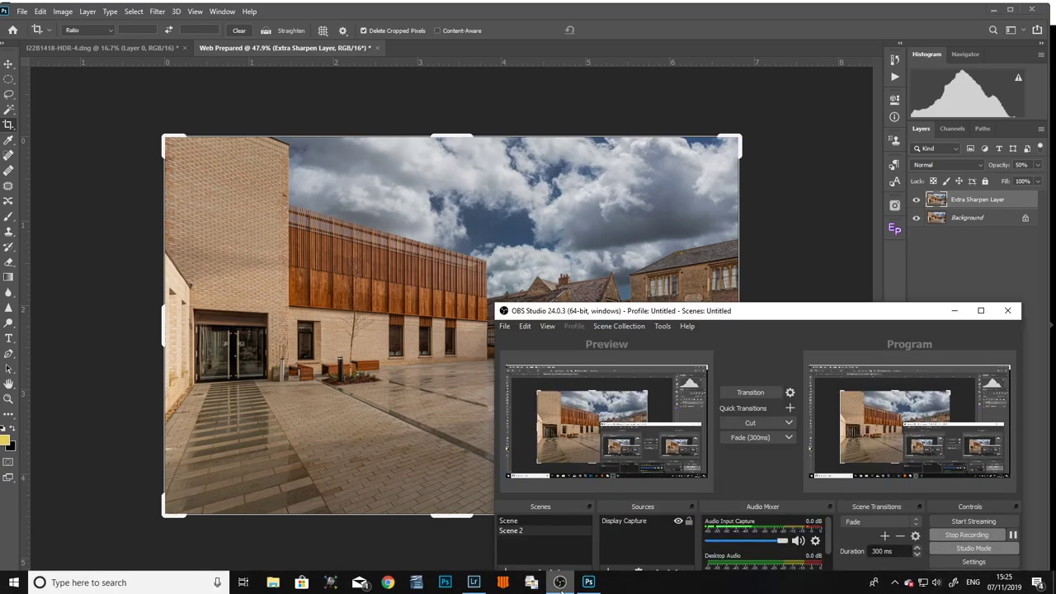